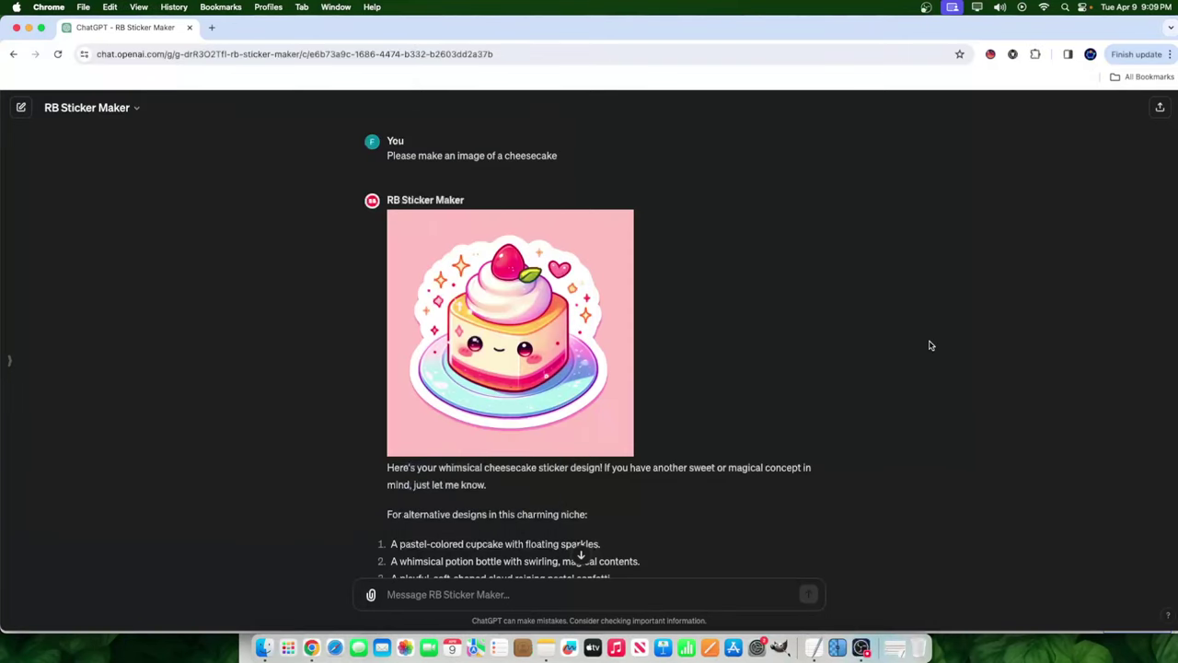
Open the cheesecake sticker full size, try marking the heart, then discard it and close the view.
left_click(515, 314)
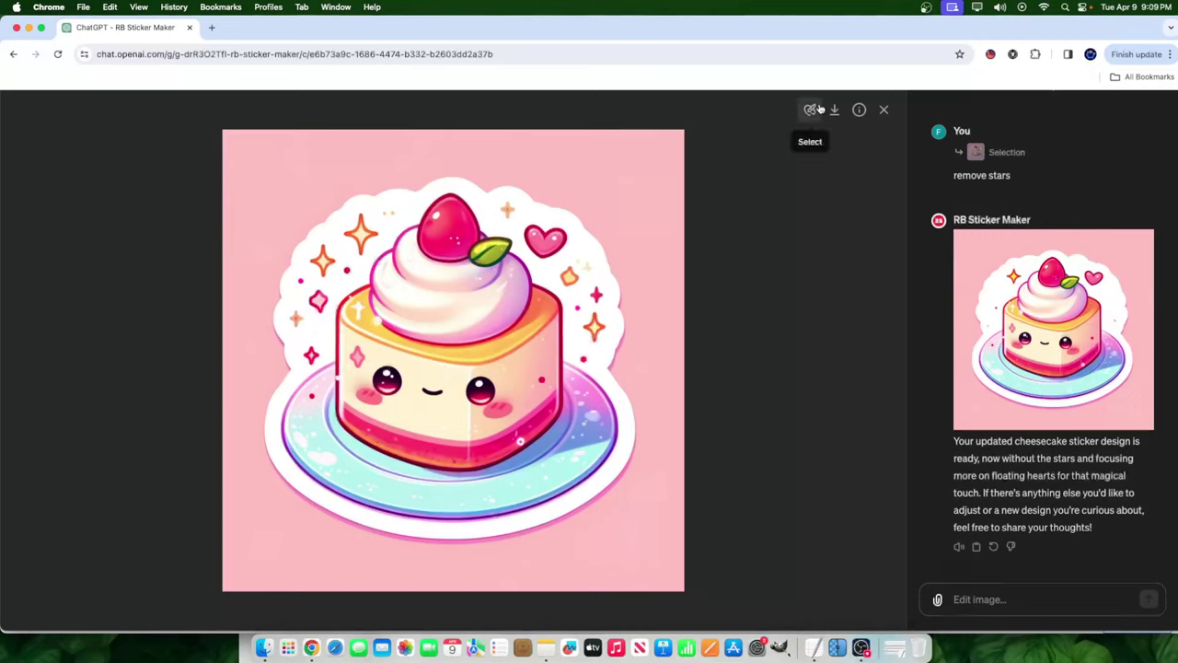
left_click(810, 109)
left_click(544, 238)
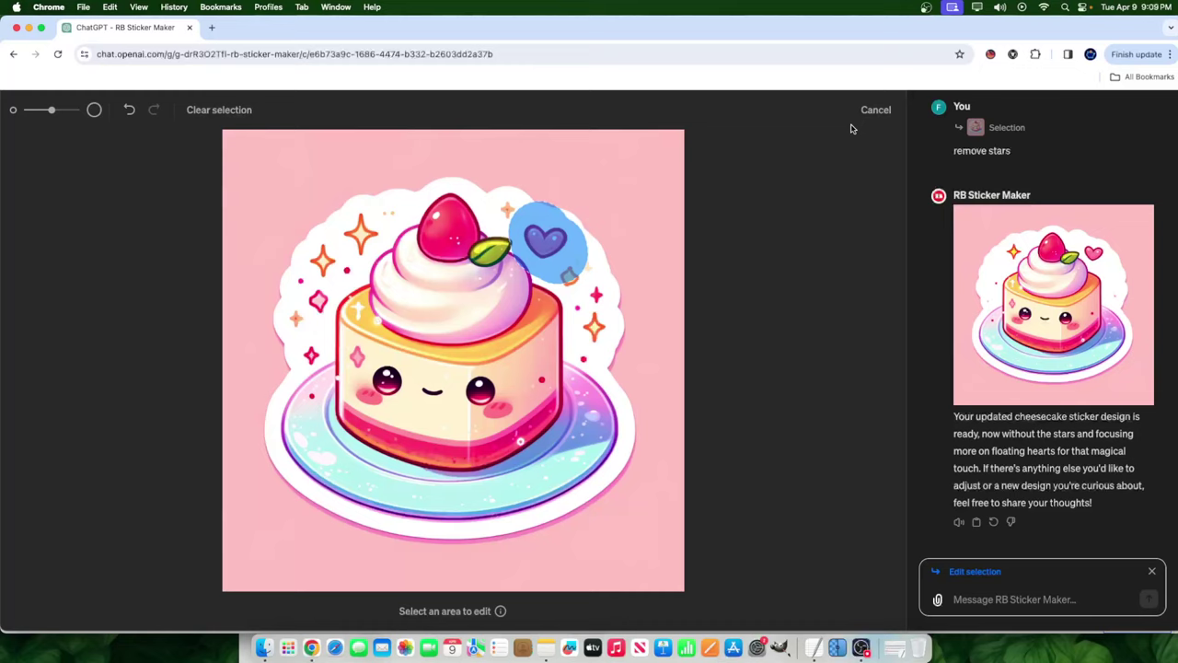
left_click(879, 112)
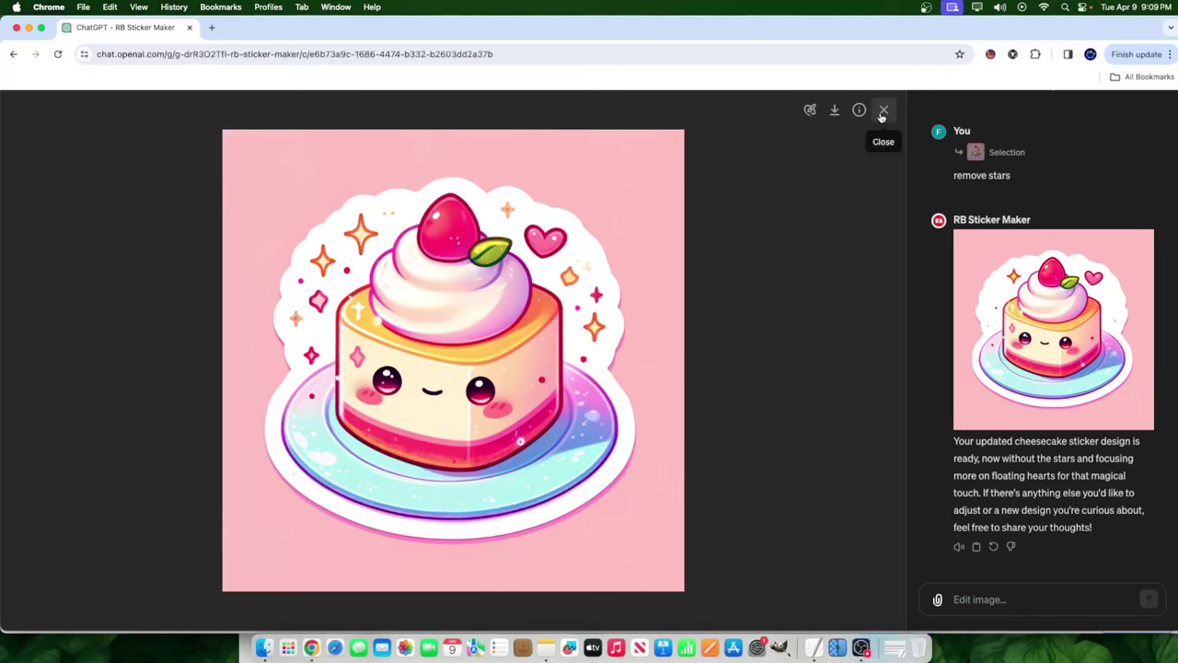
left_click(882, 112)
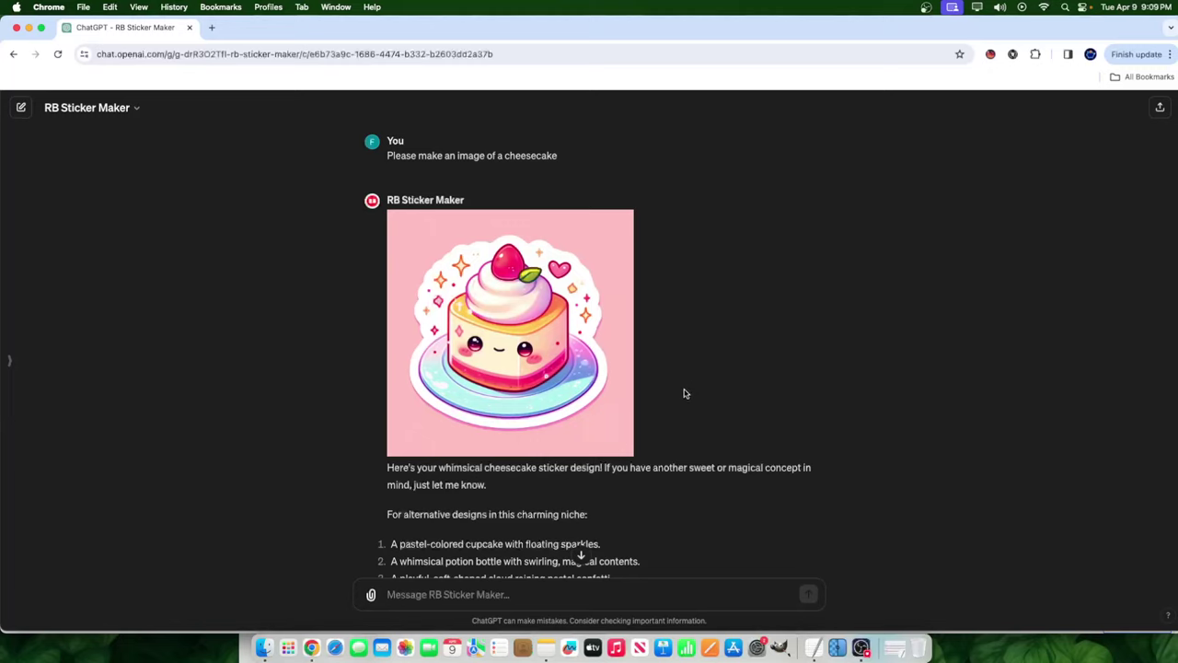
Reopen the cheesecake sticker, start area selection, then cancel it and close the view.
left_click(544, 297)
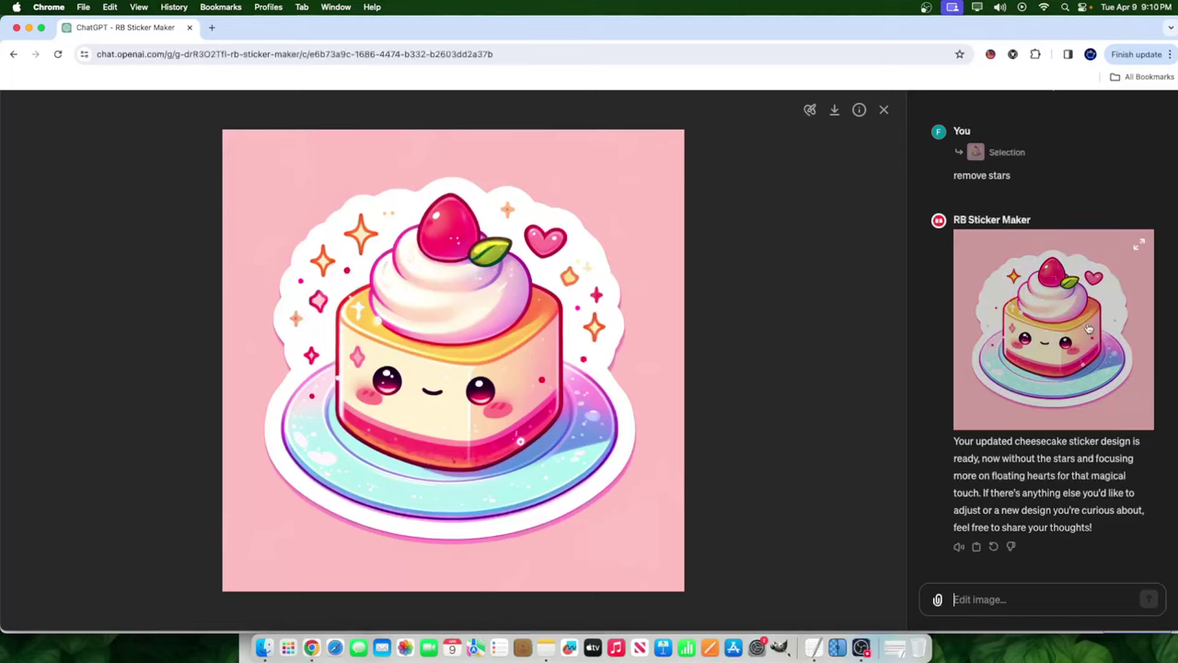
scroll(1022, 175, "up", 2)
scroll(1022, 174, "up", 10)
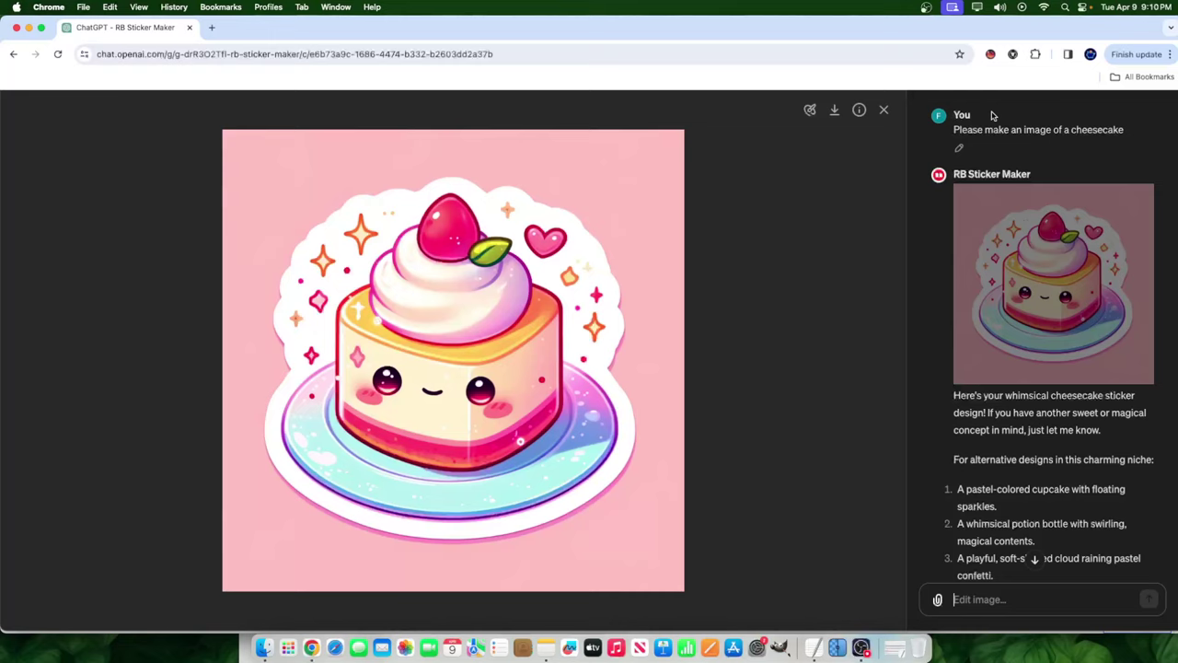
left_click(810, 110)
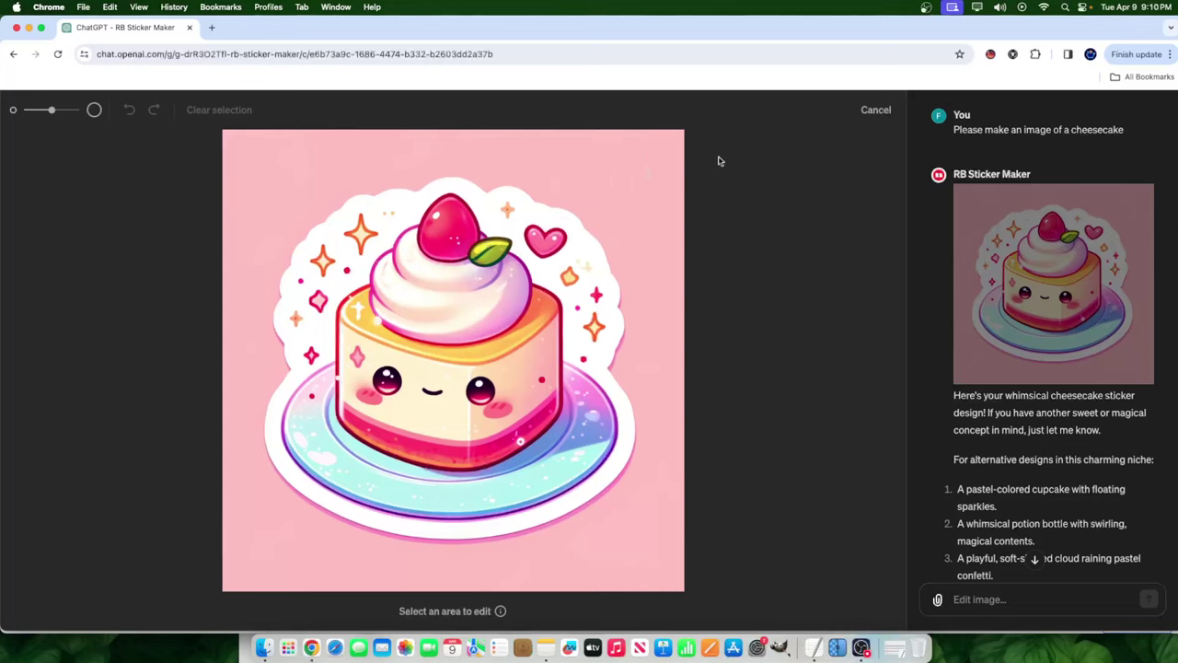
left_click(879, 112)
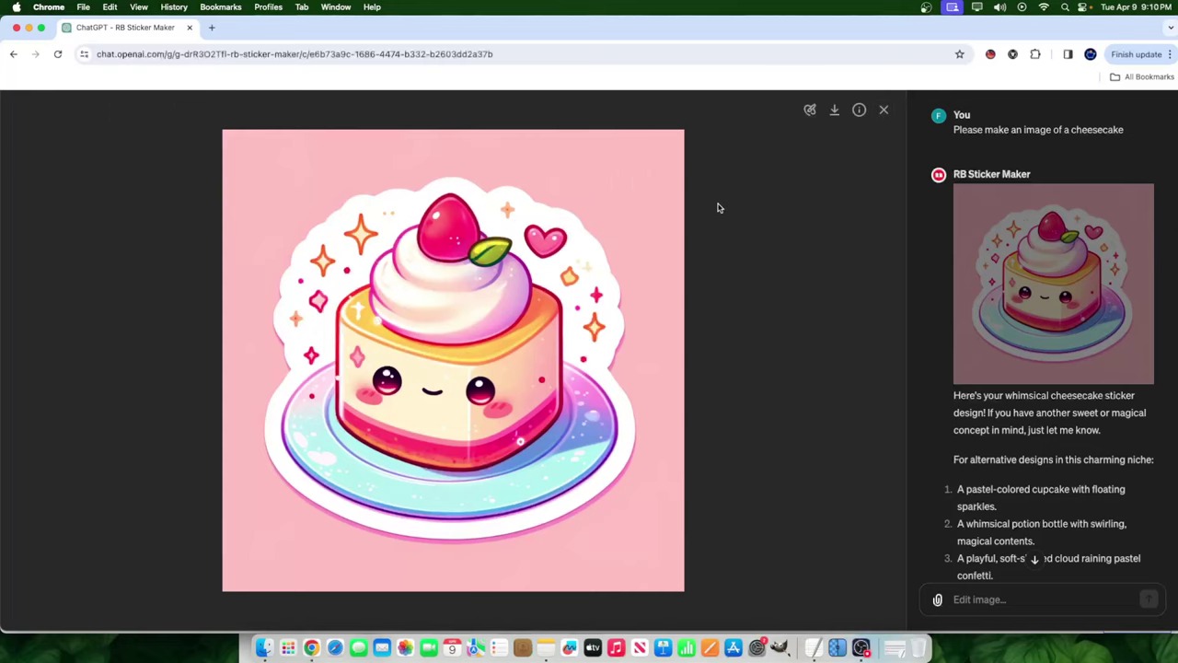
left_click(883, 111)
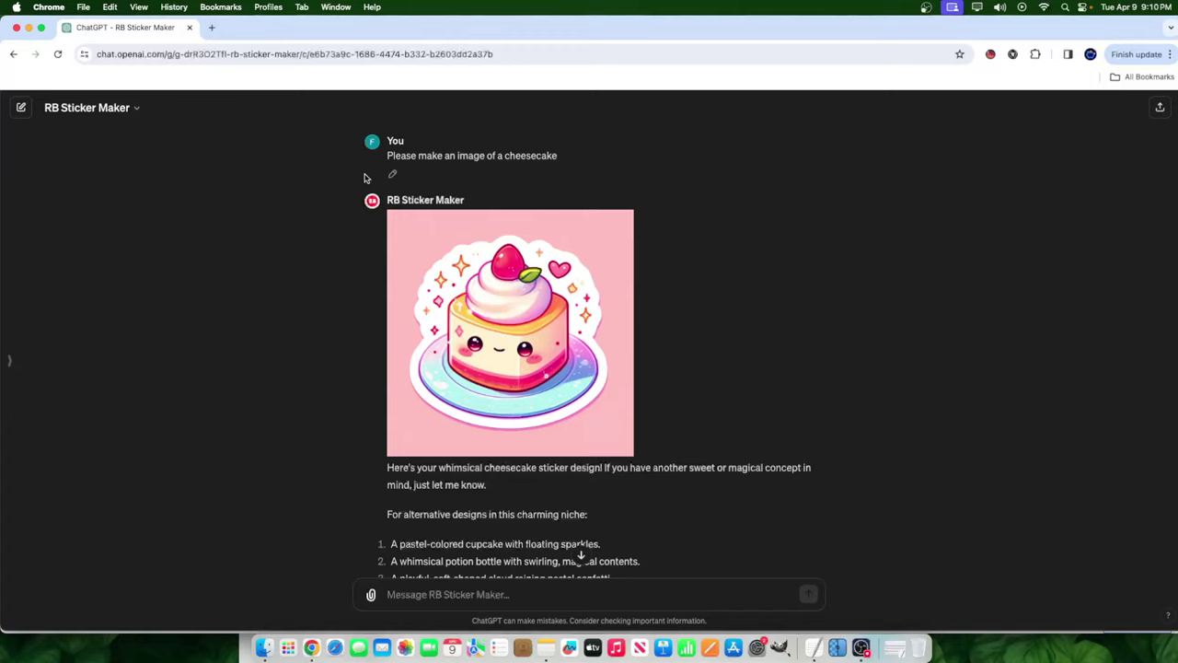
mouse_move(449, 270)
mouse_move(575, 283)
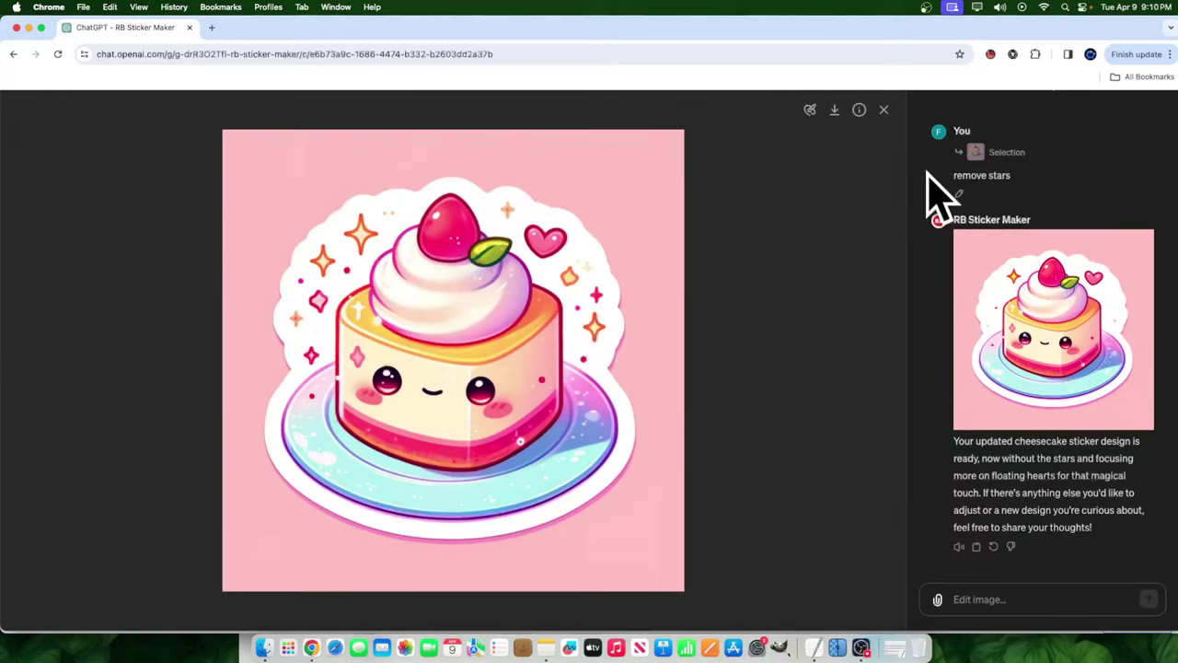
Mark the heart and small stars with a smaller brush, and begin the prompt 'remove obje'.
left_click(811, 111)
left_click(591, 285)
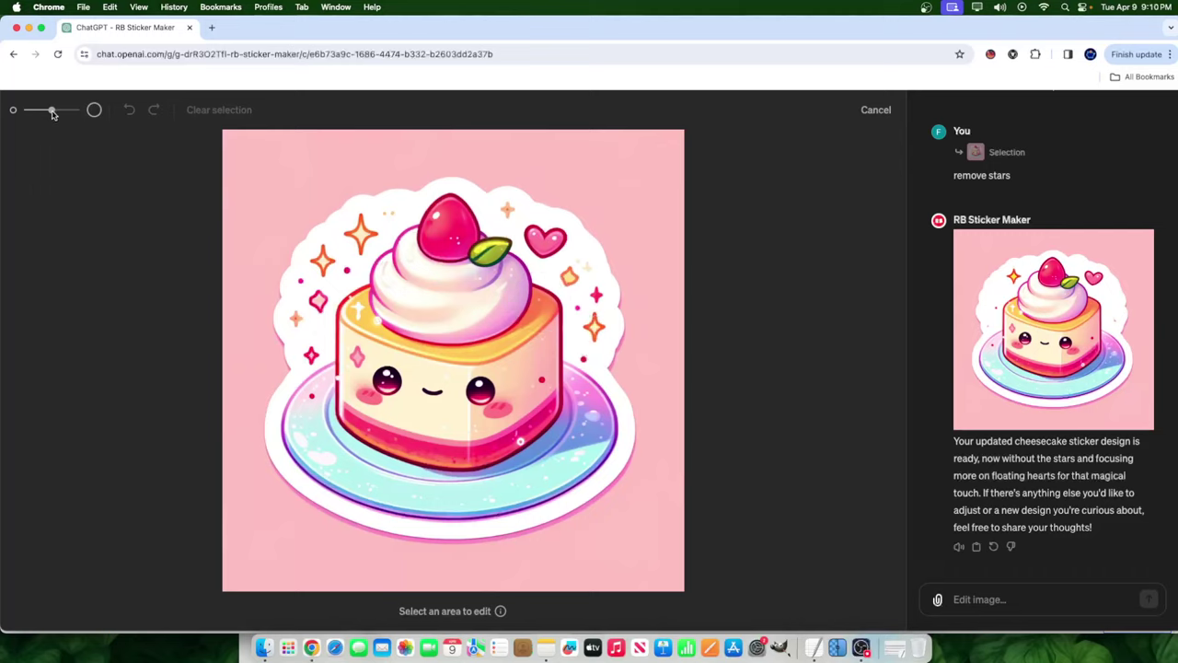
left_click_drag(51, 111, 30, 110)
mouse_move(543, 237)
left_mouse_down()
mouse_move(533, 240)
mouse_move(554, 237)
mouse_move(565, 271)
mouse_move(595, 297)
mouse_move(596, 332)
left_mouse_up()
left_click(508, 208)
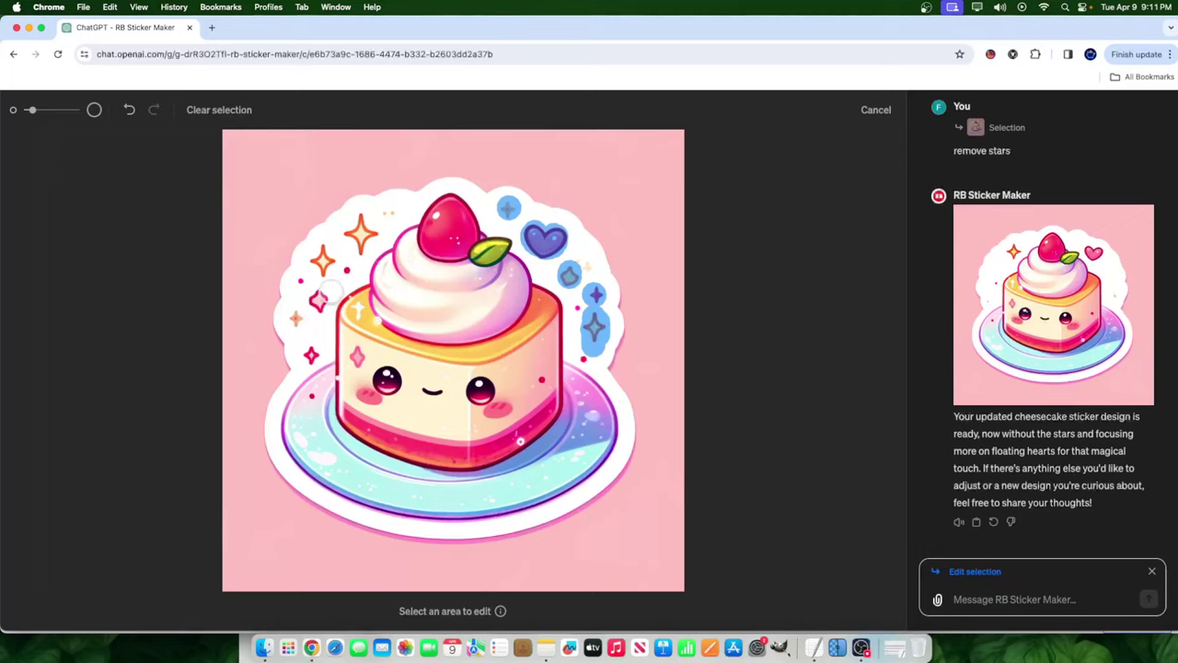
left_click(986, 607)
type("remove objects")
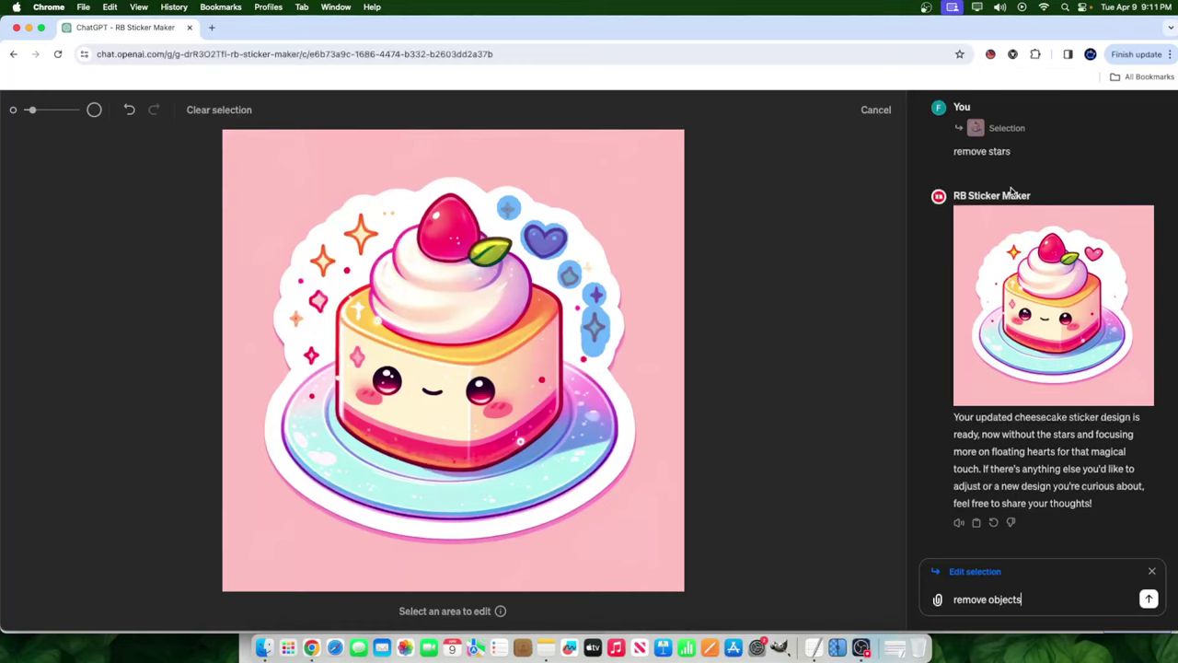
Show the first cheesecake image large, then start and cancel editing the 'remove stars' message.
scroll(1021, 239, "up", 10)
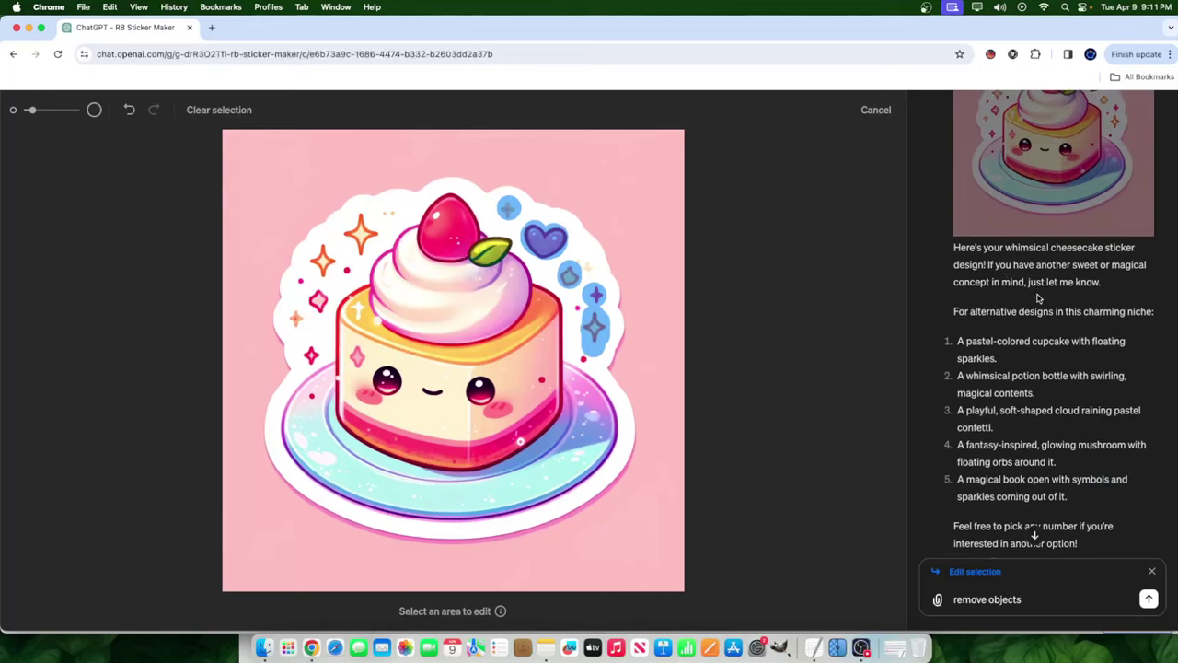
scroll(1026, 277, "up", 1)
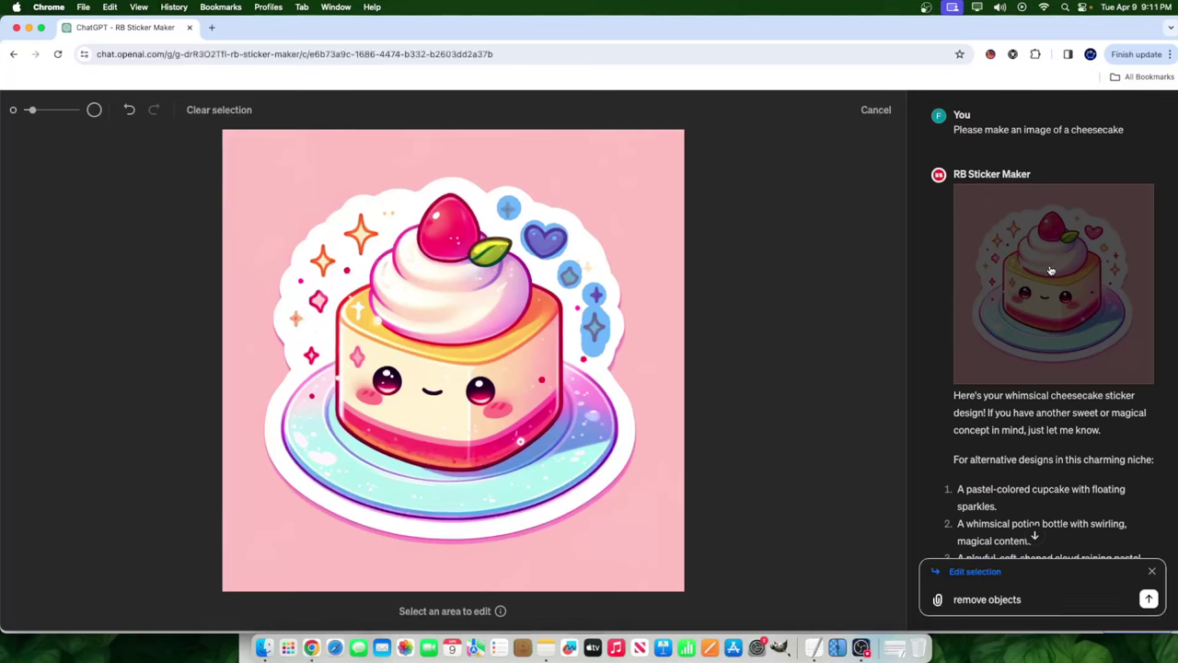
left_click(1151, 570)
scroll(1068, 460, "down", 5)
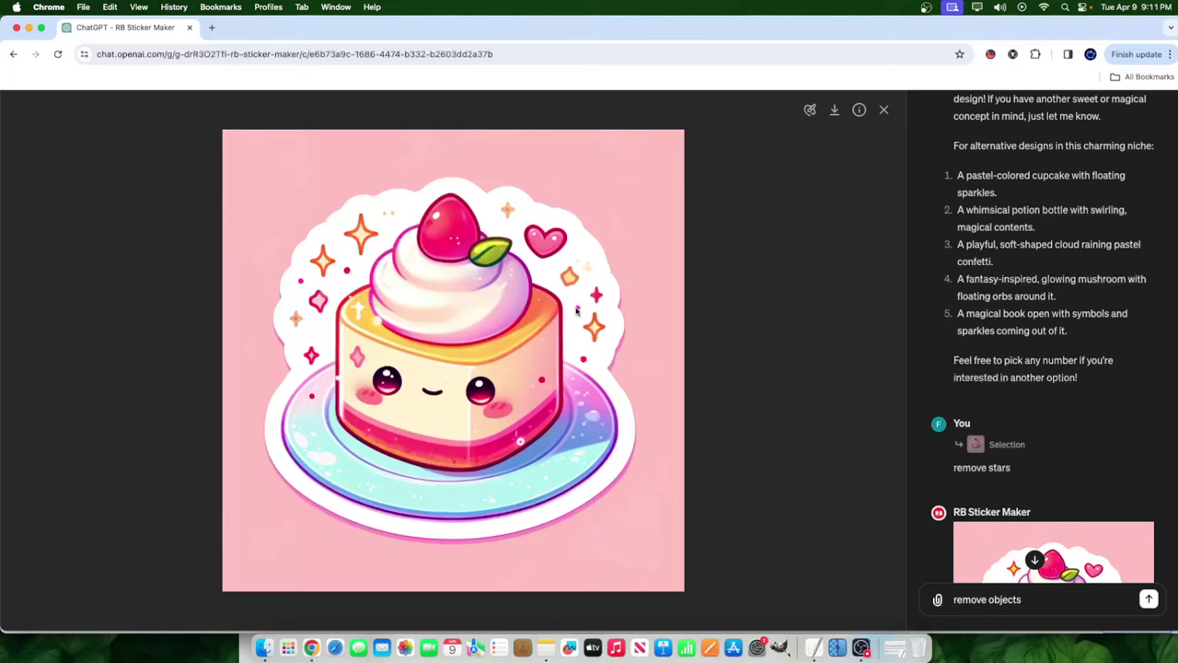
scroll(1118, 505, "down", 2)
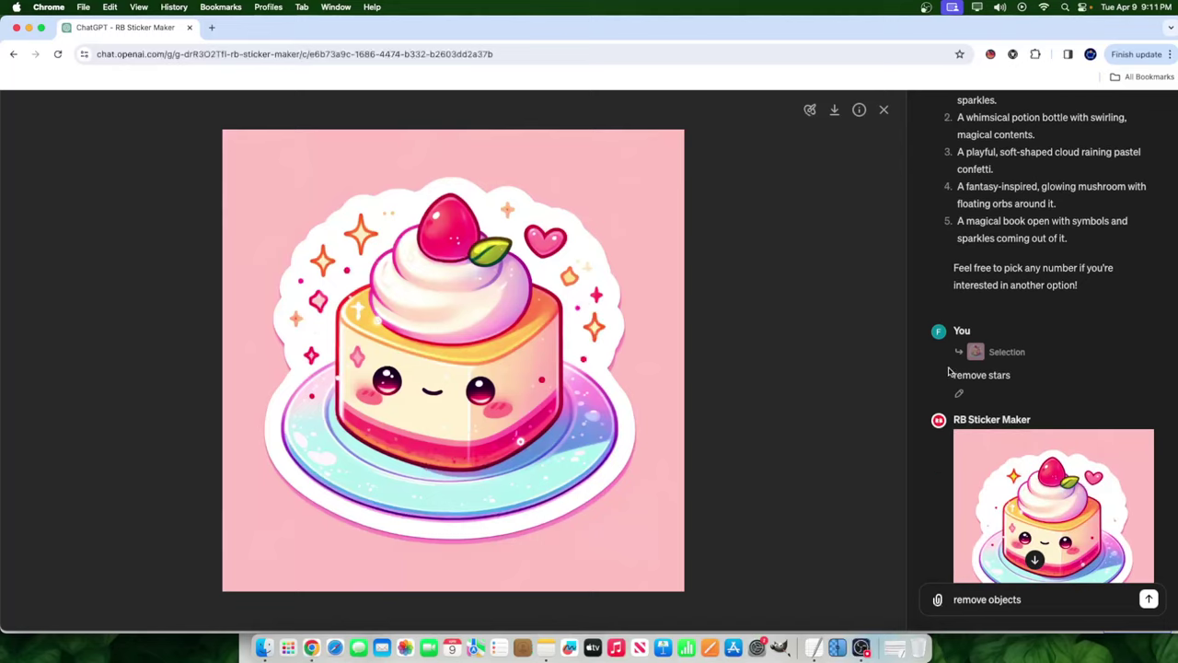
left_click_drag(948, 372, 1019, 372)
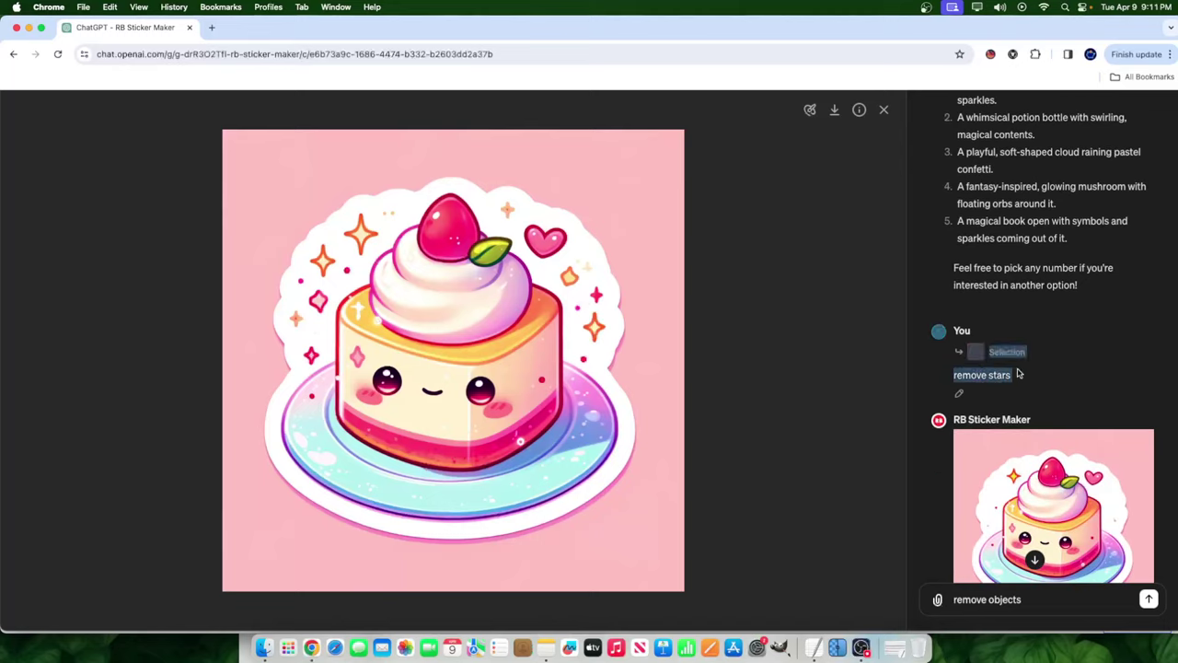
left_click(959, 394)
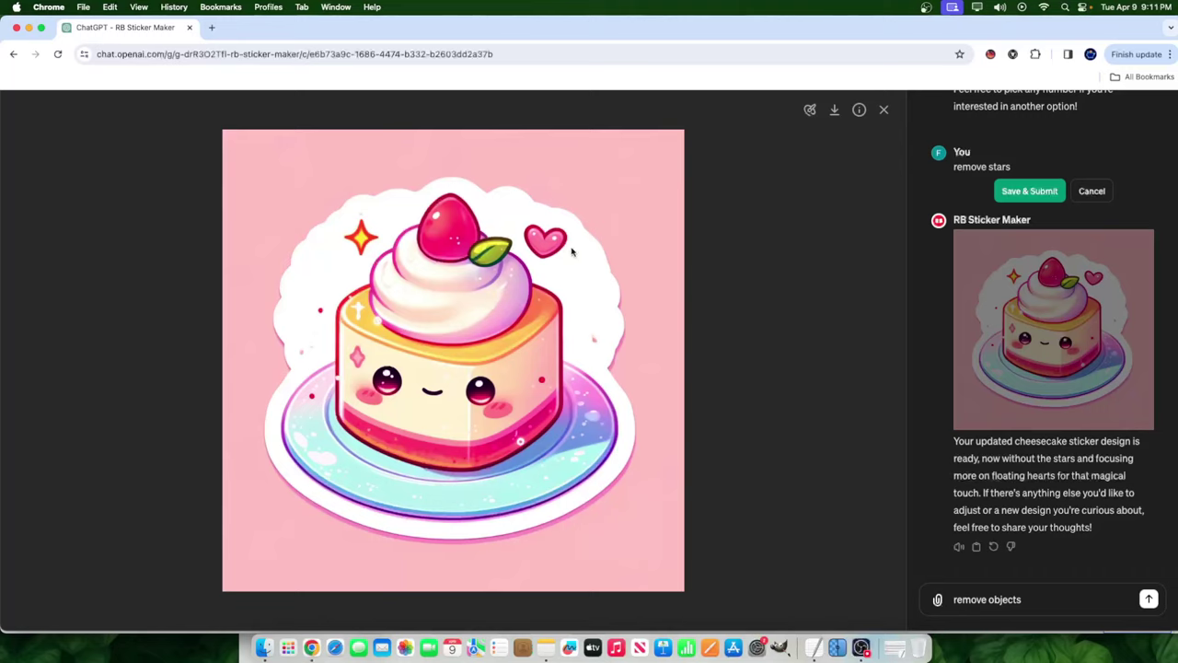
left_click(1093, 193)
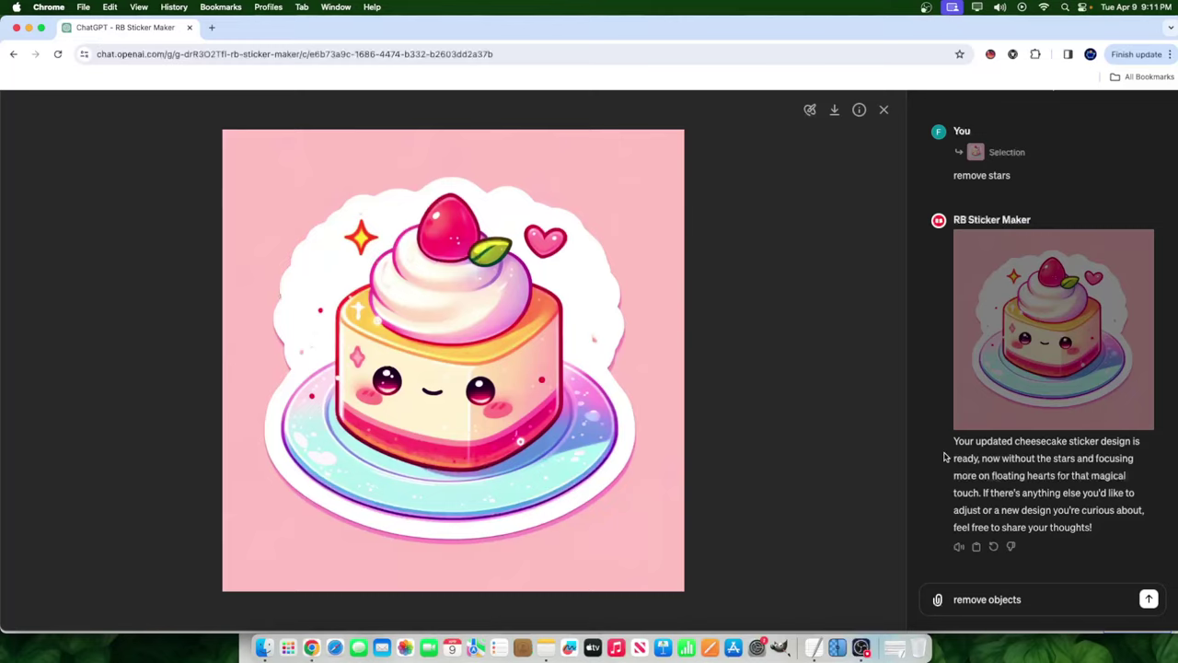
Mark the heart and red star with a smaller brush and send 'change into fireworks'.
left_click(811, 111)
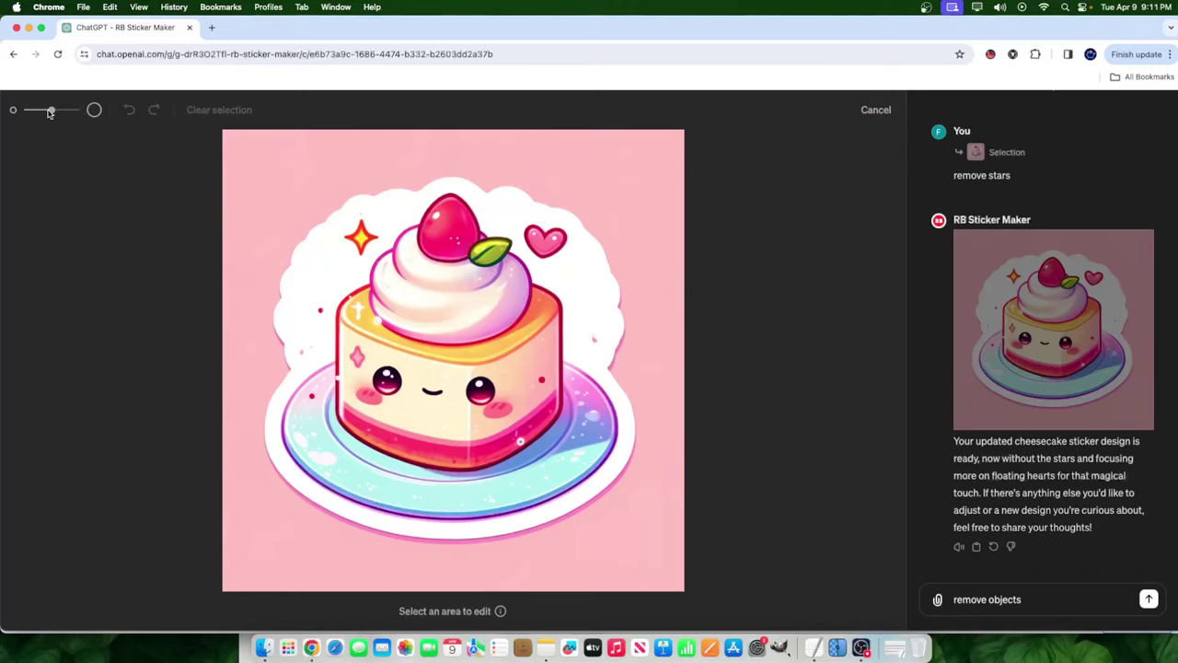
left_click_drag(51, 112, 28, 112)
mouse_move(552, 241)
left_mouse_down()
mouse_move(527, 230)
mouse_move(543, 254)
mouse_move(562, 247)
mouse_move(552, 237)
left_mouse_up()
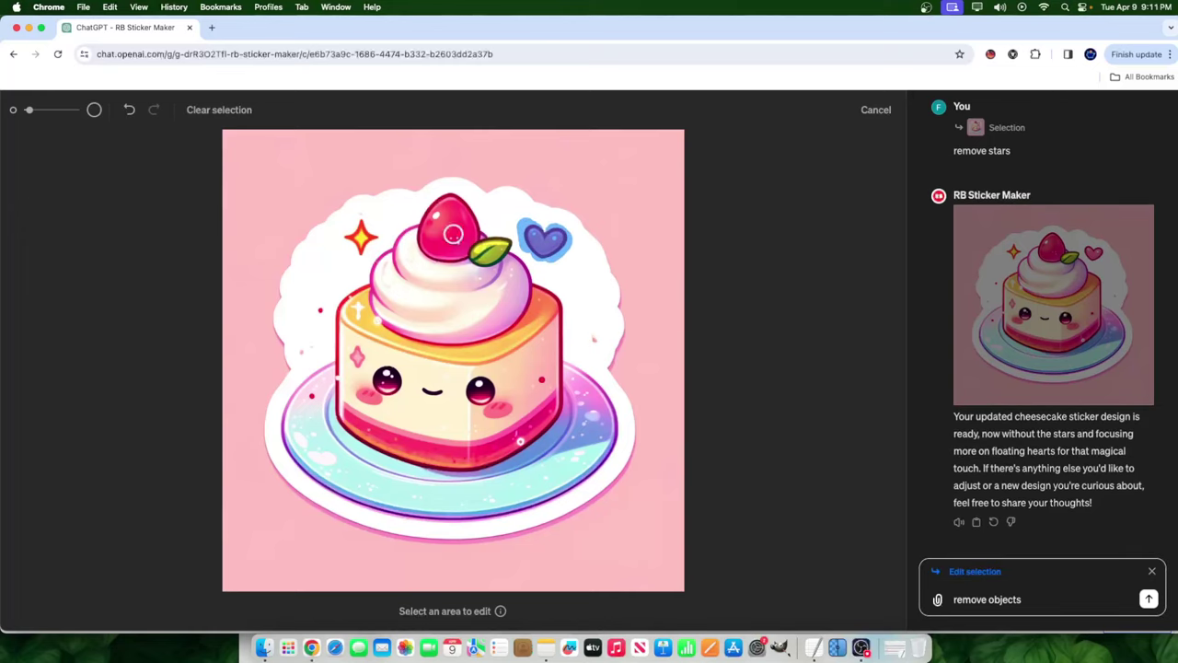
mouse_move(367, 232)
left_mouse_down()
mouse_move(364, 242)
mouse_move(352, 230)
mouse_move(364, 224)
left_mouse_up()
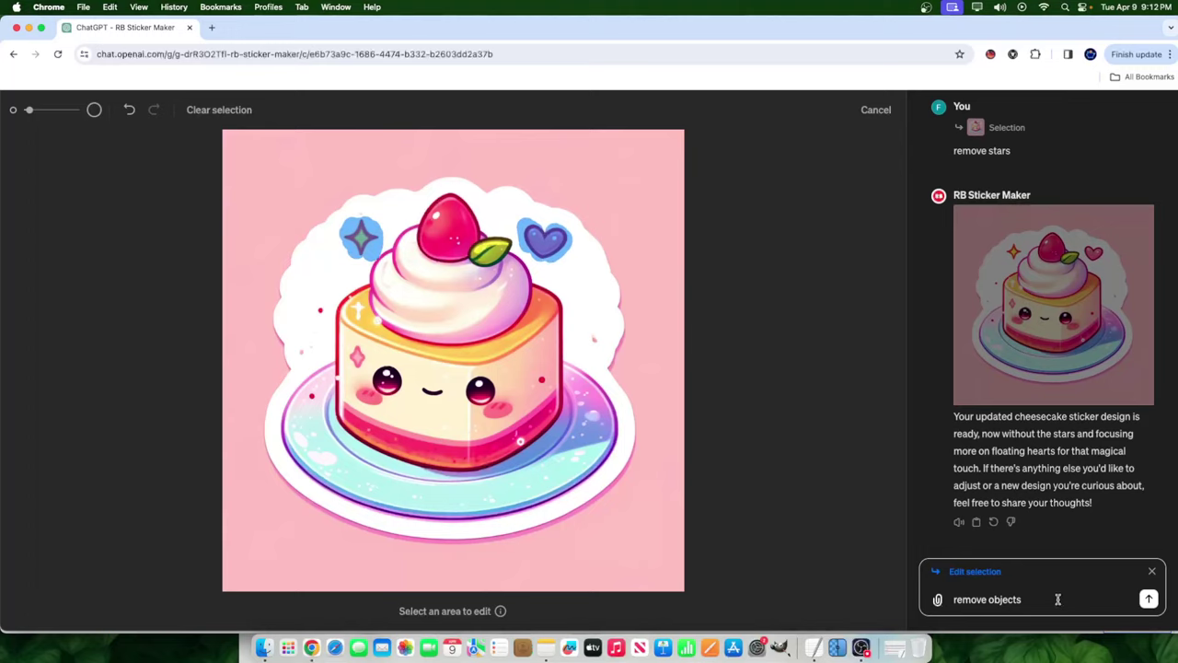
left_click_drag(1058, 599, 912, 589)
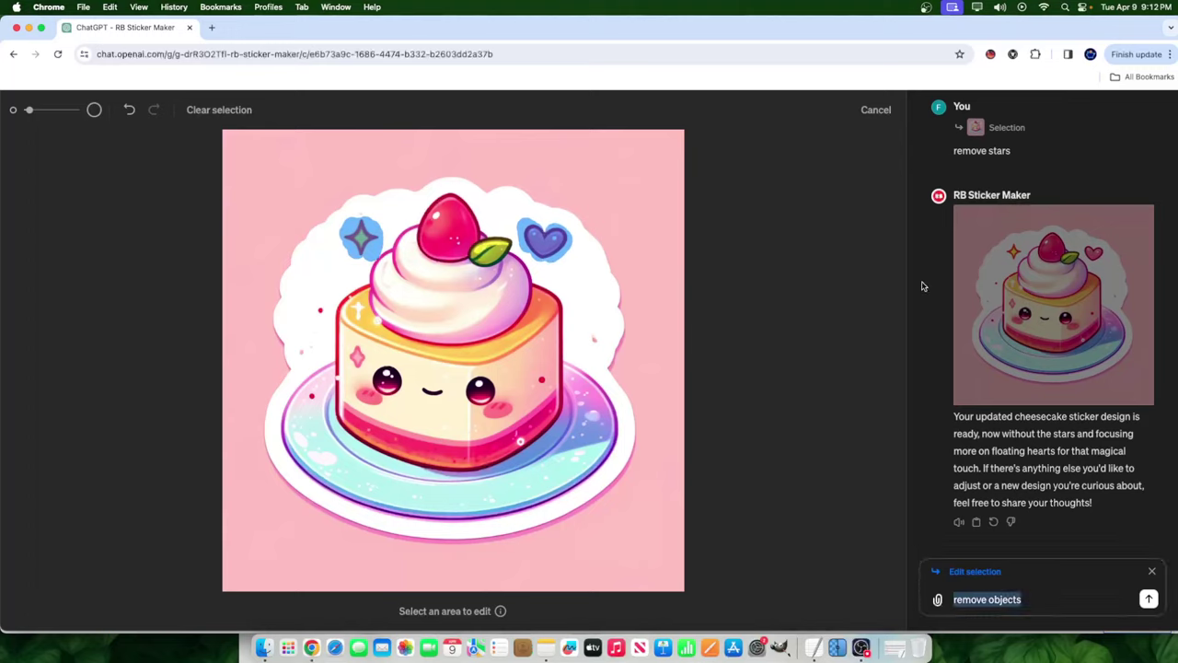
type("change into fireworks")
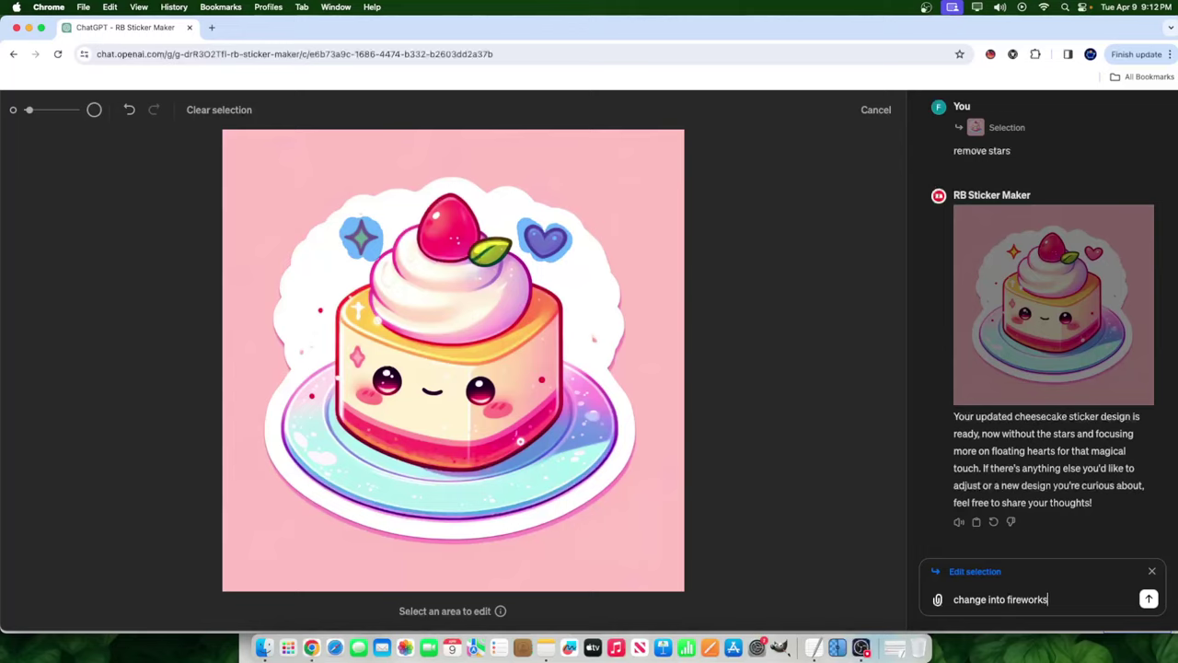
left_click(1147, 600)
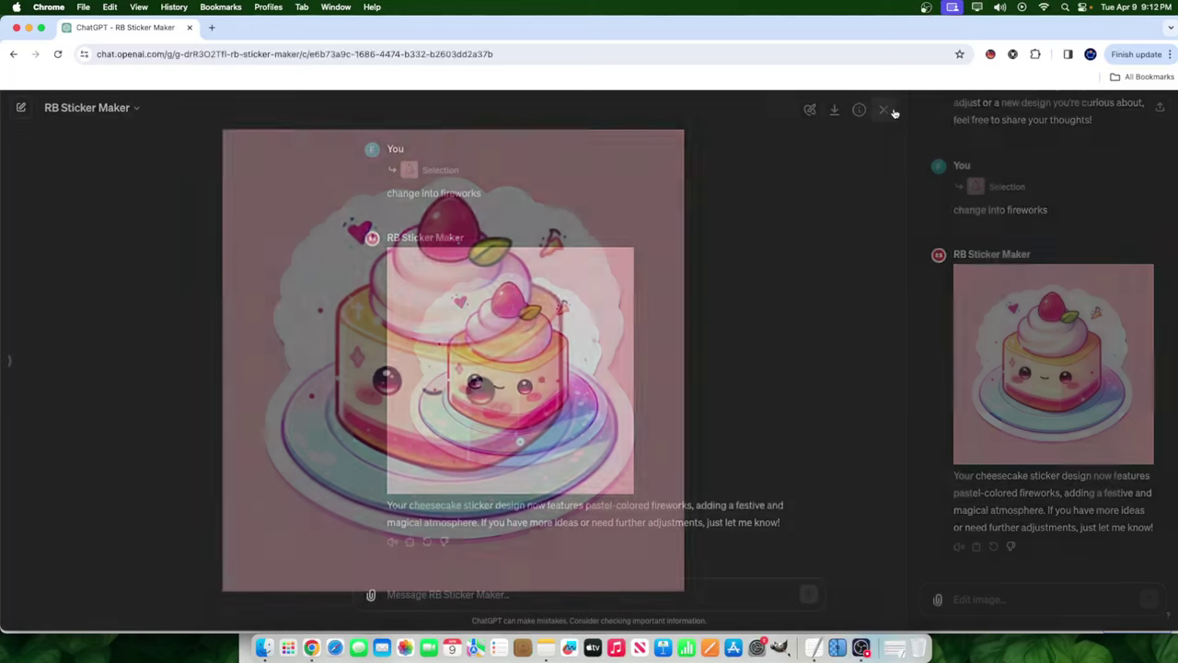
Request 'please generate a sticker of a unicorn with pastel colors' in a new prompt.
left_click(884, 110)
left_click(484, 603)
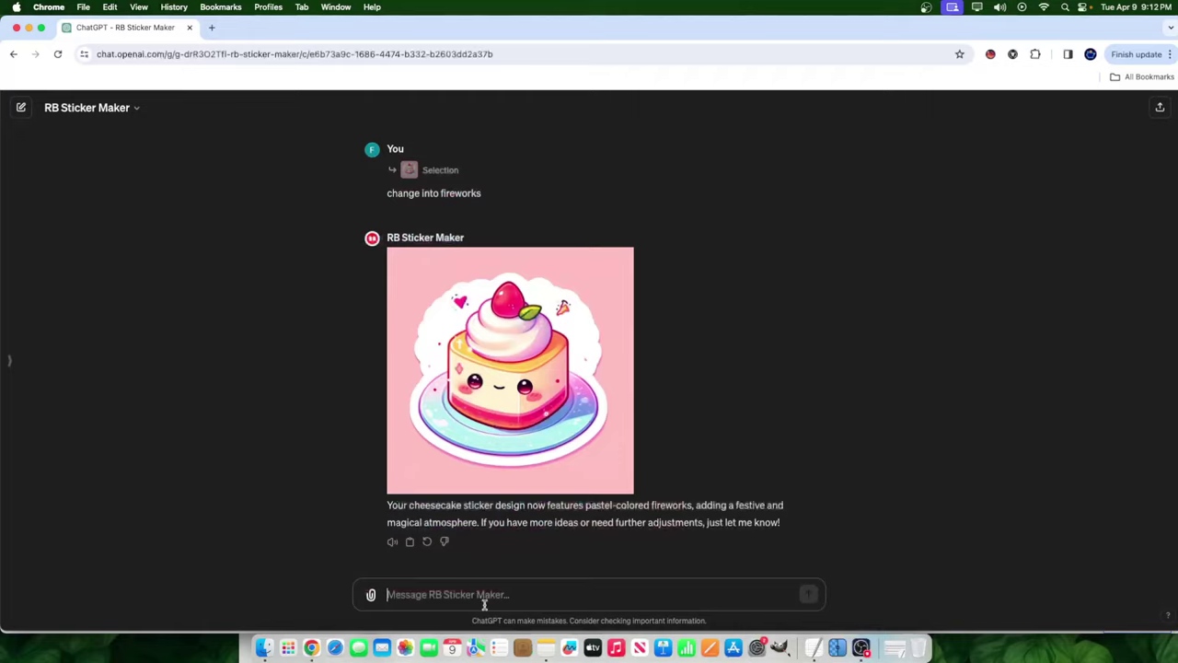
type("please generate a")
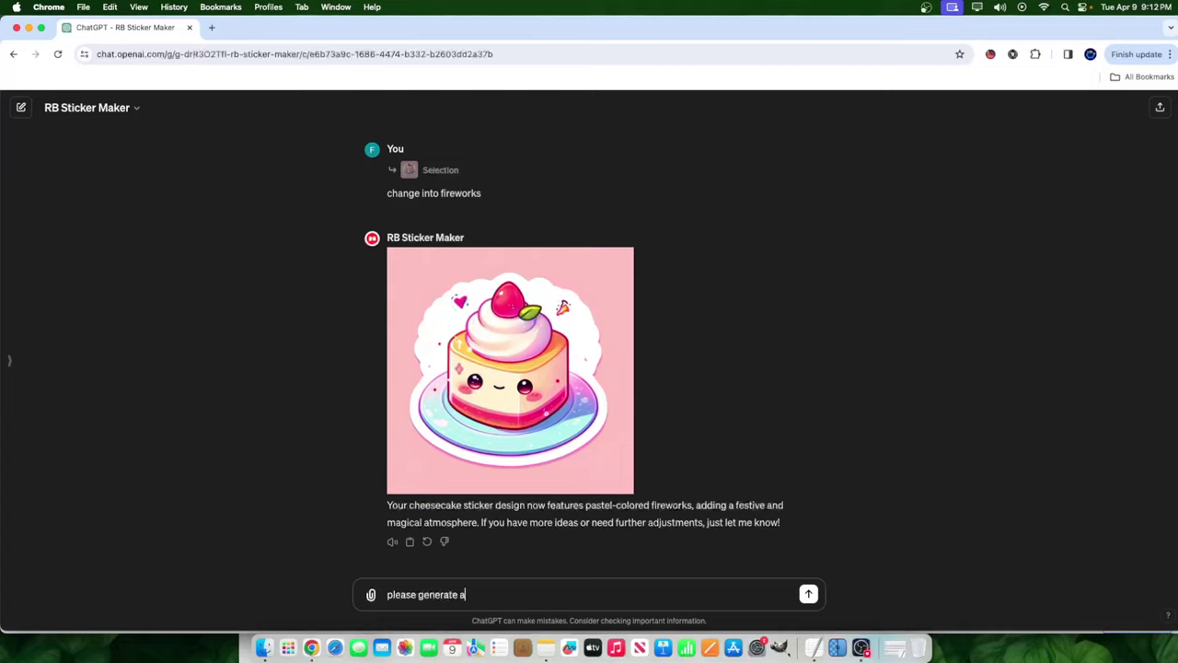
type(" sticker of a unicorn with pastel")
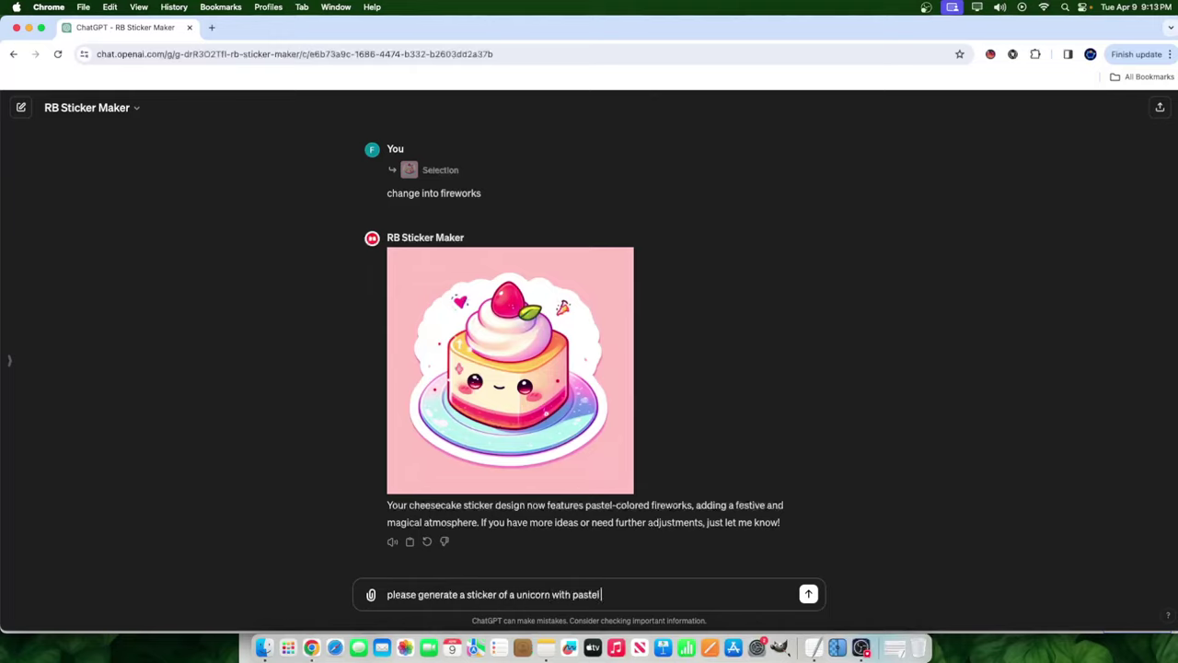
type(" colors")
key("Return")
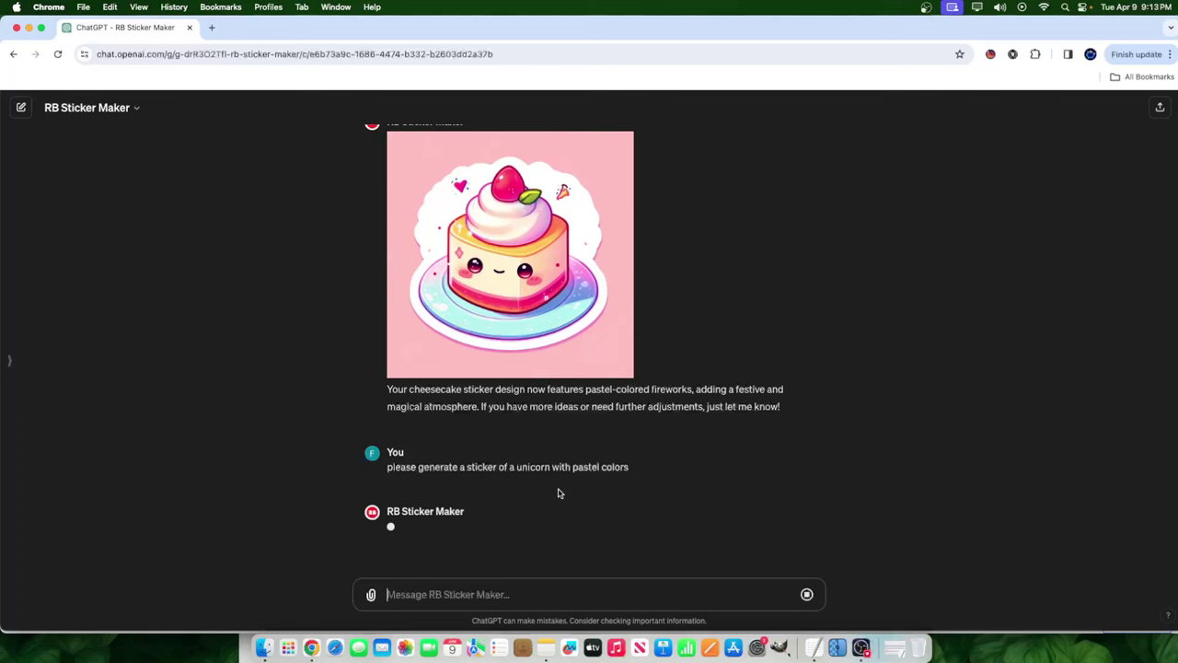
Open the generated unicorn sticker at full size.
left_click(861, 648)
left_click(750, 385)
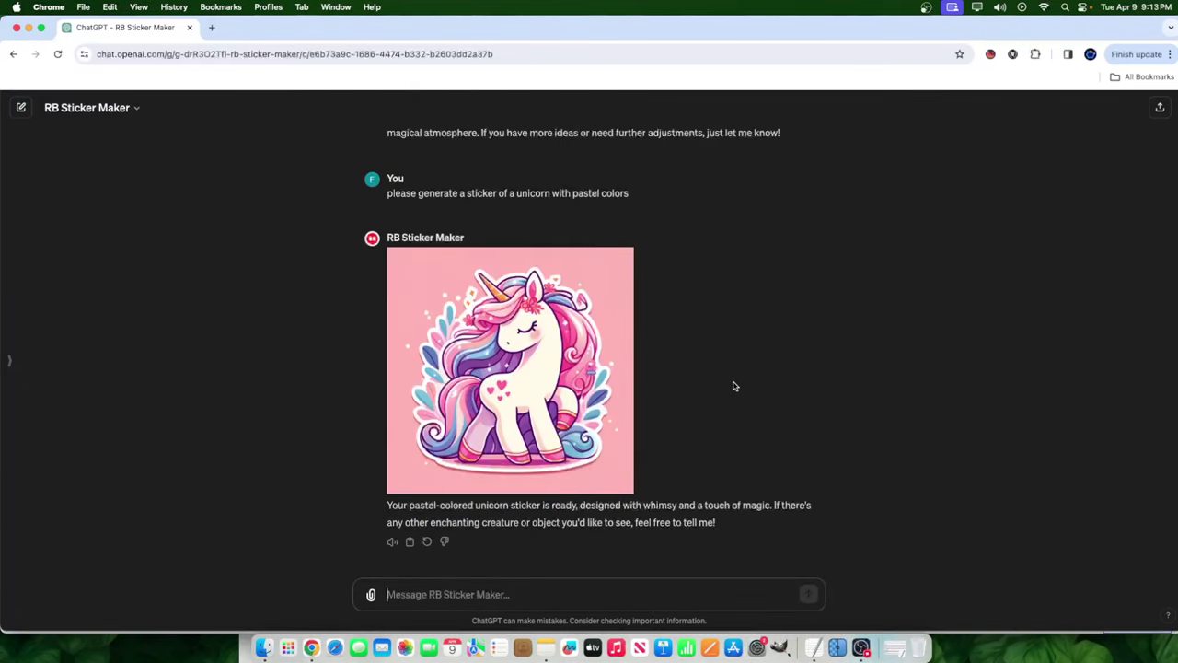
mouse_move(624, 397)
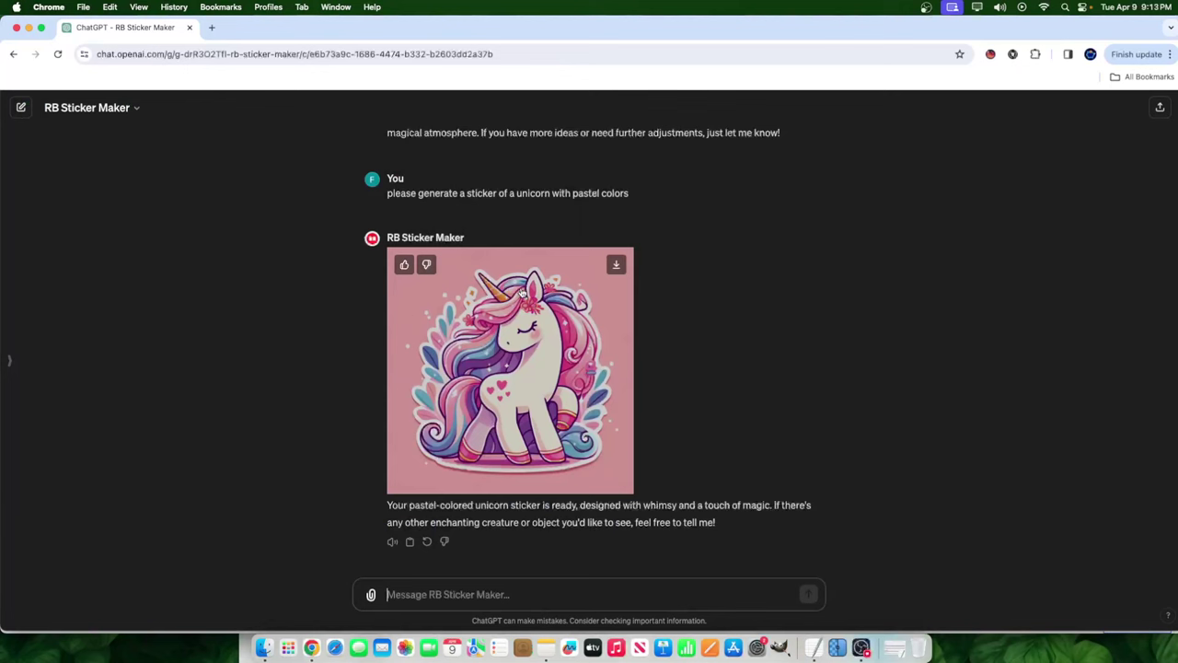
left_click(550, 311)
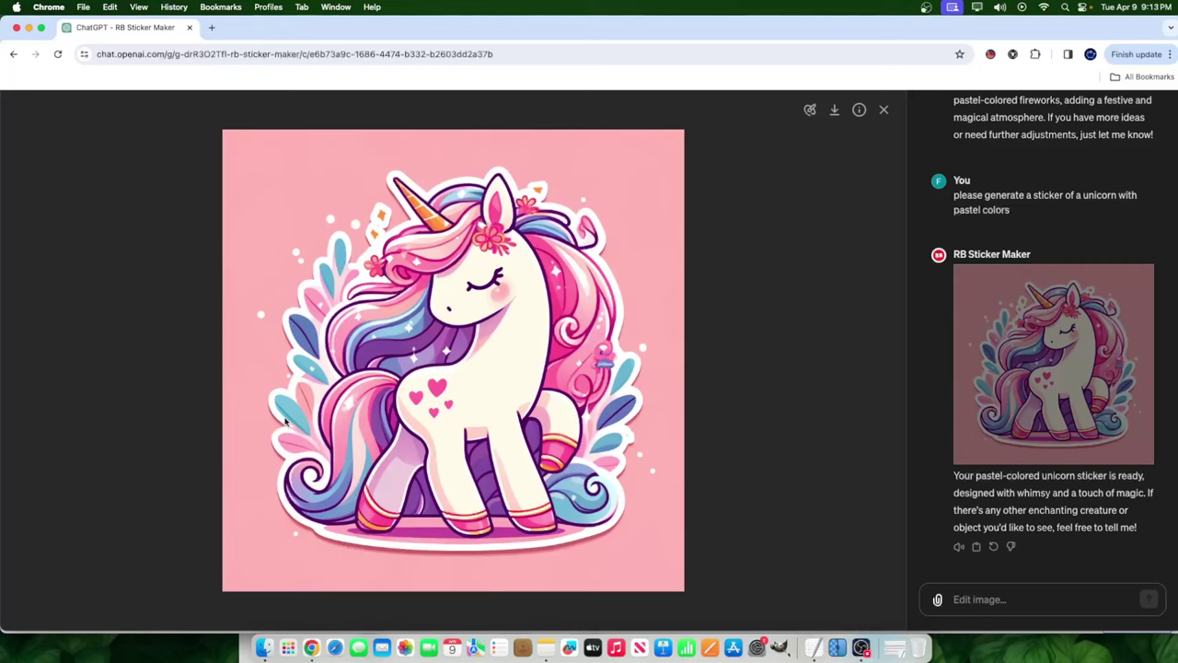
With a smaller selection brush, mark the leaves on the unicorn's left side.
left_click(810, 110)
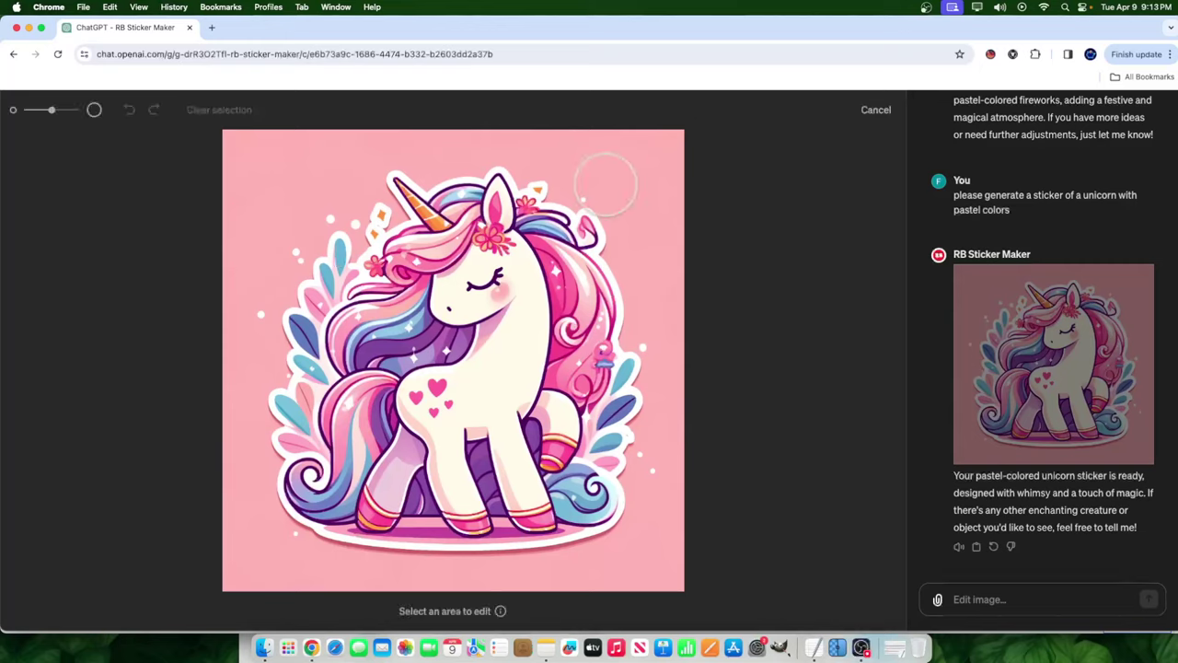
left_click_drag(53, 111, 33, 111)
left_click_drag(339, 267, 341, 239)
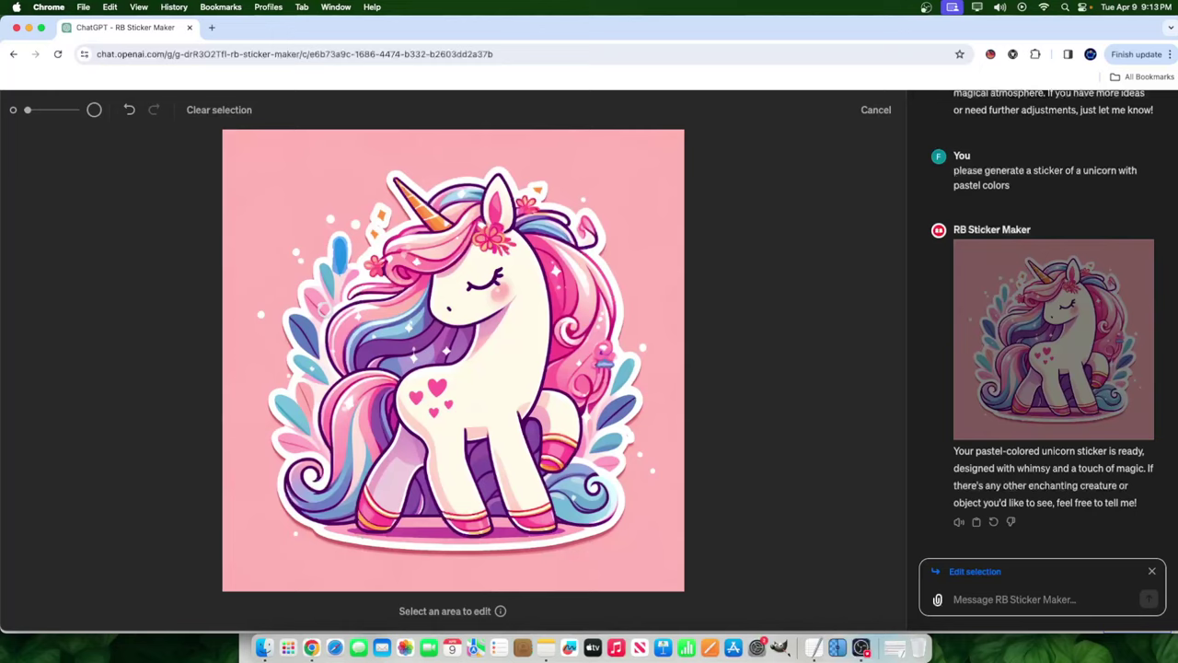
mouse_move(330, 296)
left_mouse_down()
mouse_move(326, 268)
mouse_move(323, 311)
mouse_move(311, 294)
mouse_move(324, 310)
left_mouse_up()
mouse_move(309, 352)
left_mouse_down()
mouse_move(297, 323)
mouse_move(314, 348)
mouse_move(319, 379)
mouse_move(303, 363)
mouse_move(321, 435)
mouse_move(304, 390)
mouse_move(281, 403)
mouse_move(298, 434)
mouse_move(285, 440)
mouse_move(305, 448)
mouse_move(310, 435)
left_mouse_up()
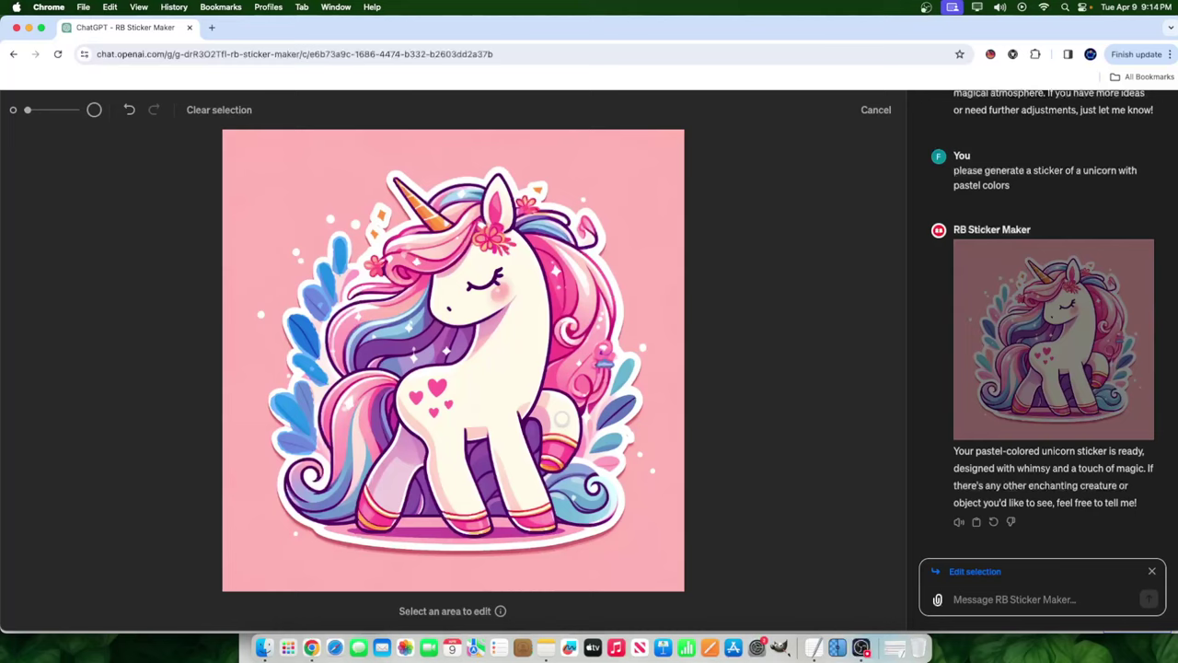
Mark the blue, lower-right and upper-right leaves, and begin typing 'remove'.
left_click_drag(620, 384, 629, 362)
mouse_move(601, 421)
left_mouse_down()
mouse_move(629, 402)
mouse_move(608, 421)
mouse_move(626, 400)
mouse_move(621, 480)
mouse_move(608, 440)
left_mouse_up()
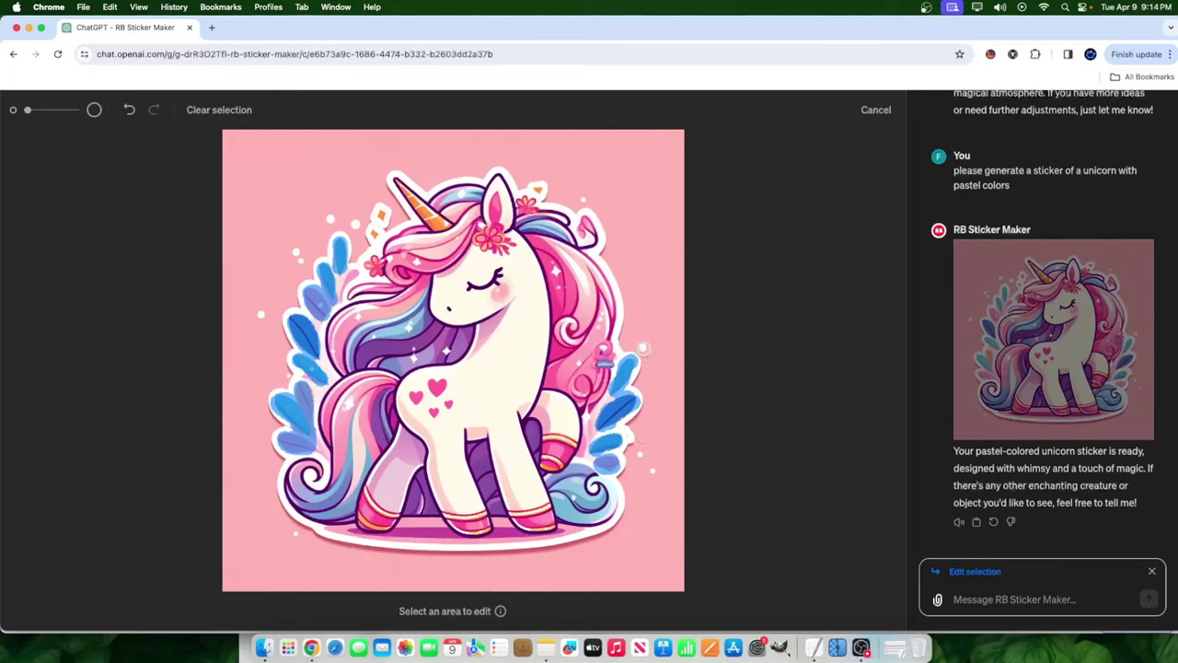
left_click(644, 348)
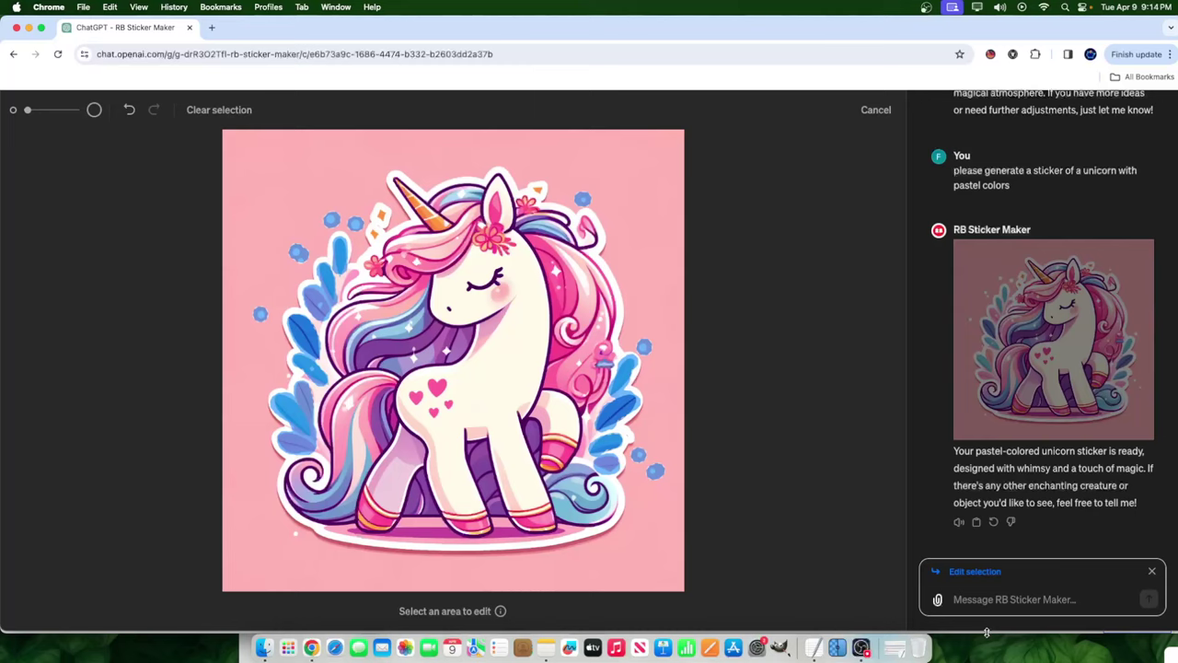
left_click(955, 601)
type("remove objects")
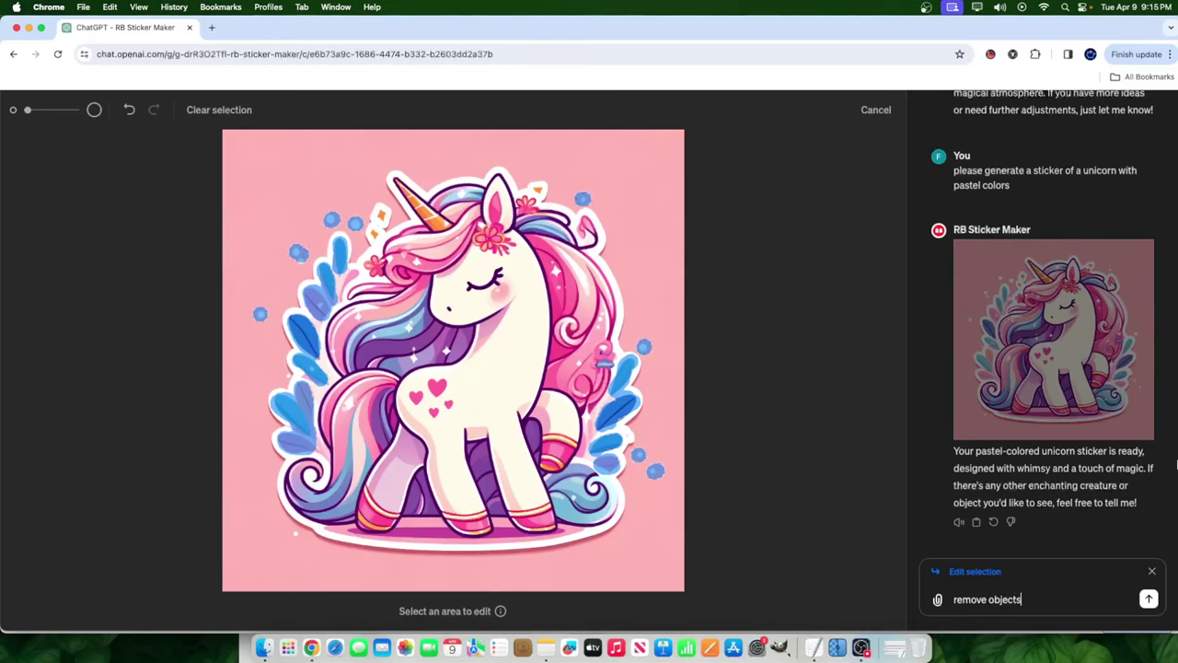
Send the 'remove objects' edit and open the leafless unicorn sticker full size.
left_click(1147, 599)
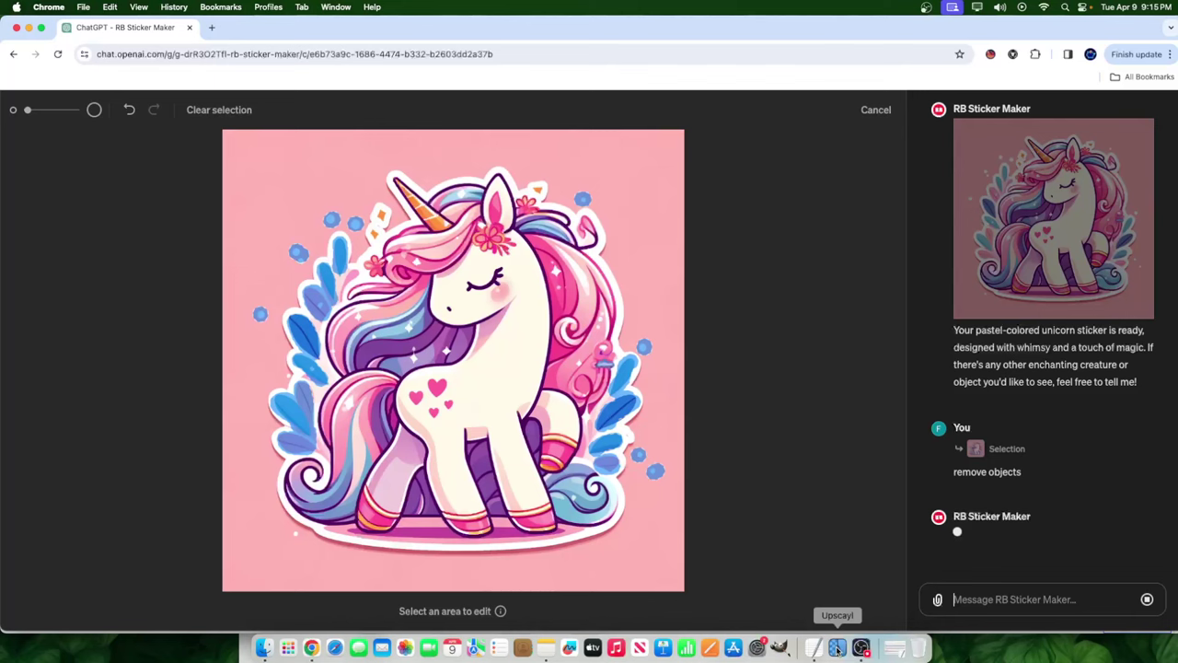
left_click(860, 649)
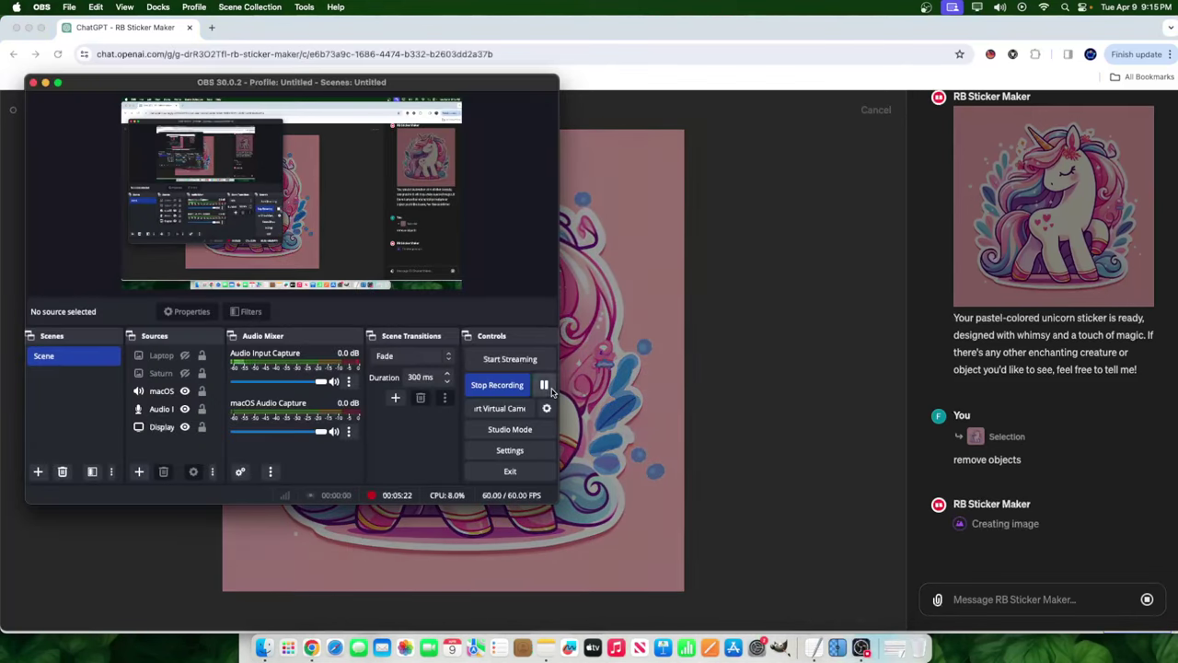
left_click(749, 350)
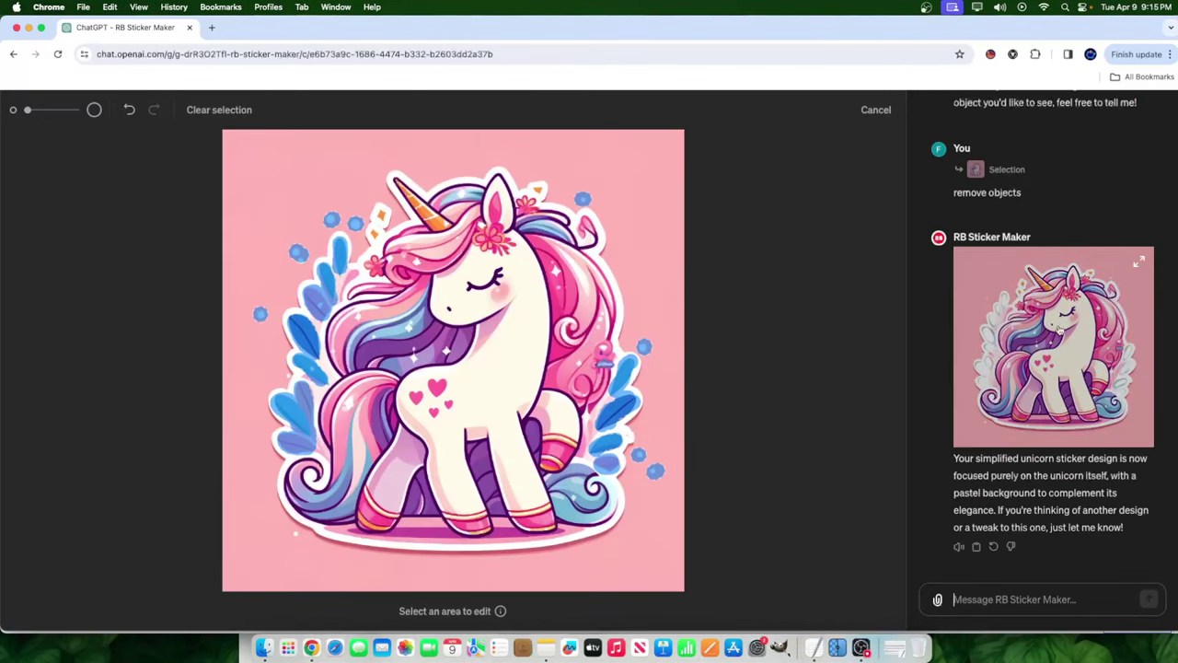
left_click(1060, 329)
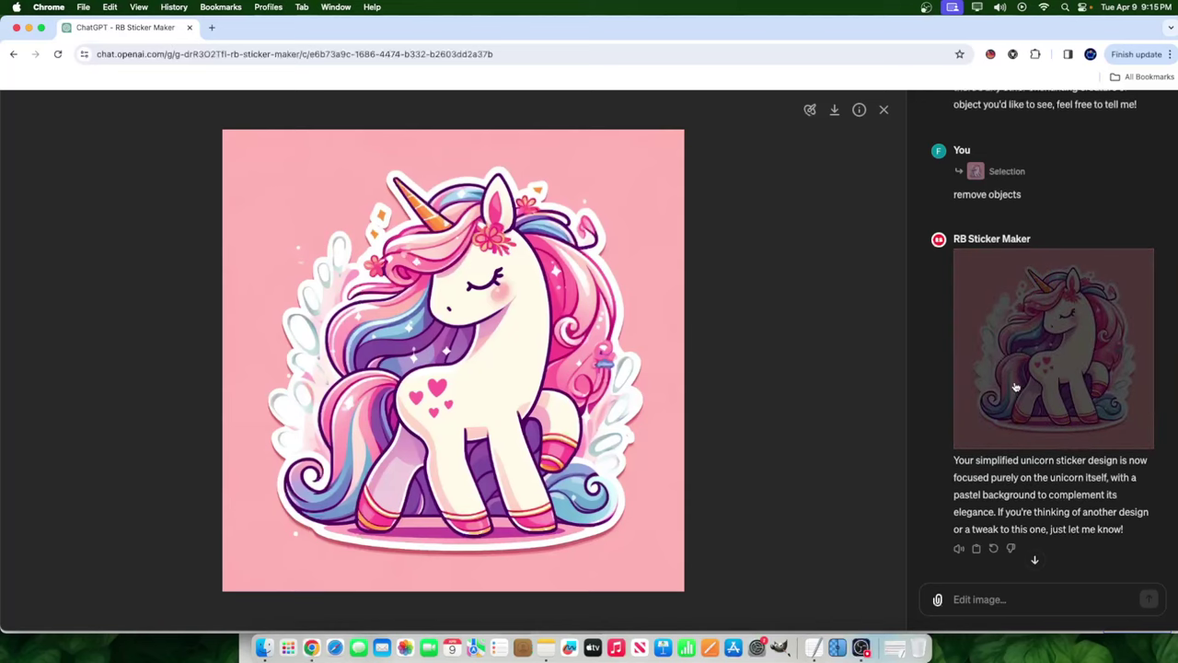
scroll(1033, 515, "up", 5)
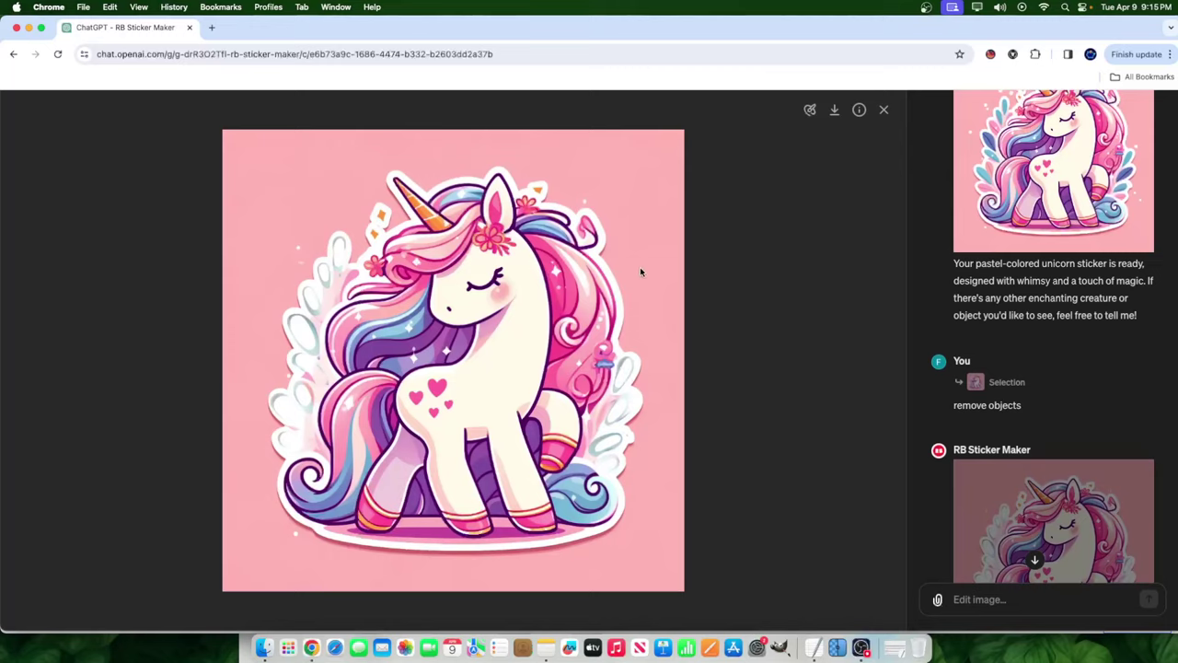
scroll(1045, 460, "down", 5)
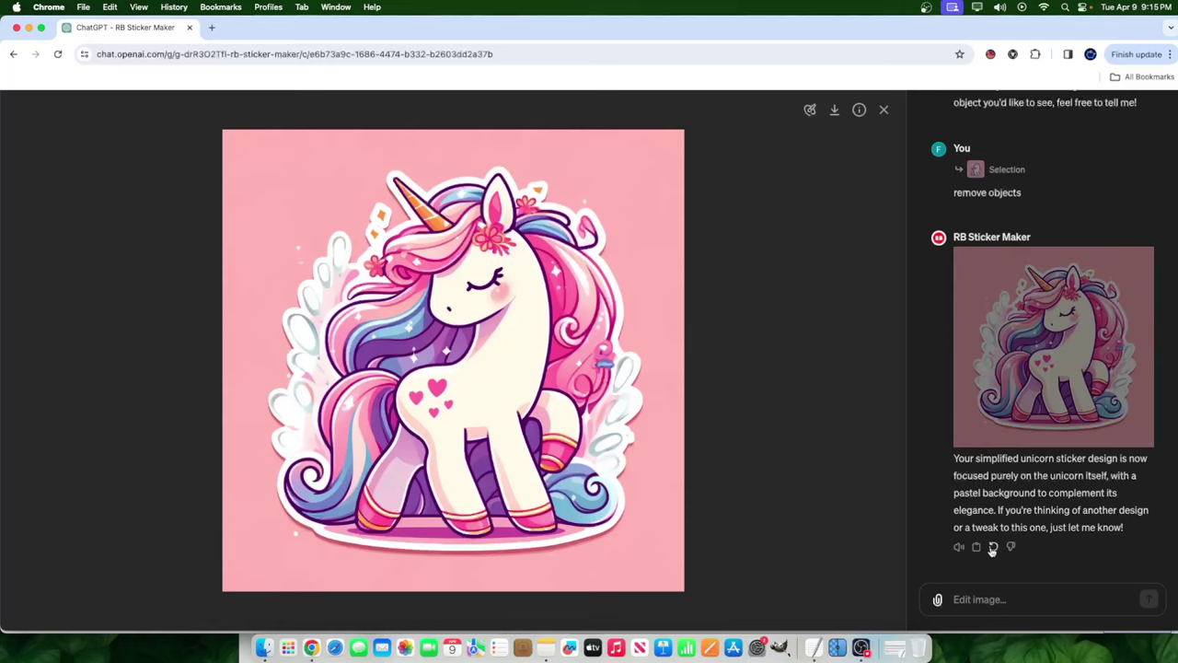
Try marking a small area on the new sticker, then reopen the original unicorn sticker.
left_click(810, 110)
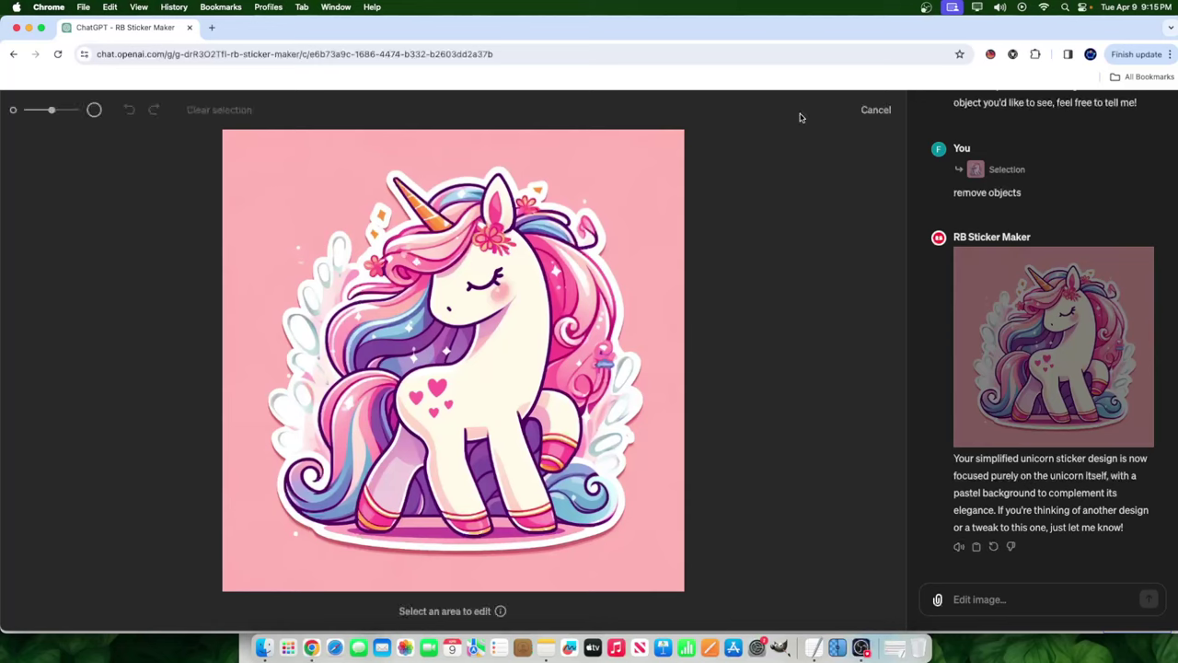
left_click_drag(50, 109, 28, 109)
left_click_drag(628, 411, 614, 419)
scroll(1144, 318, "up", 5)
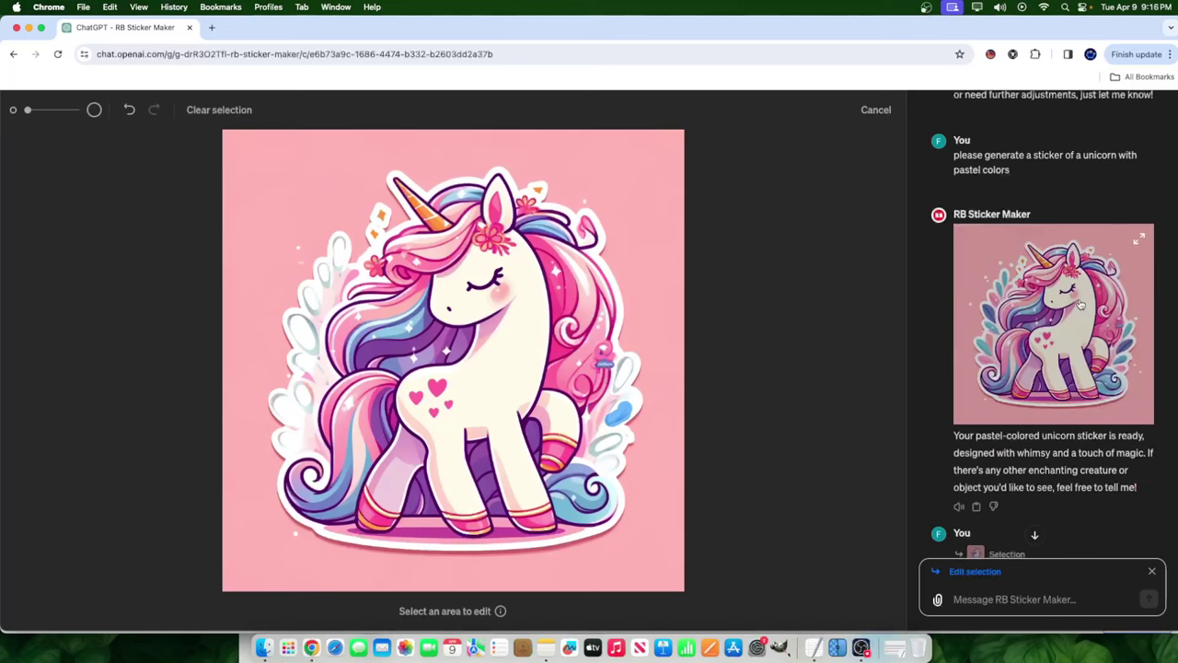
left_click(1095, 305)
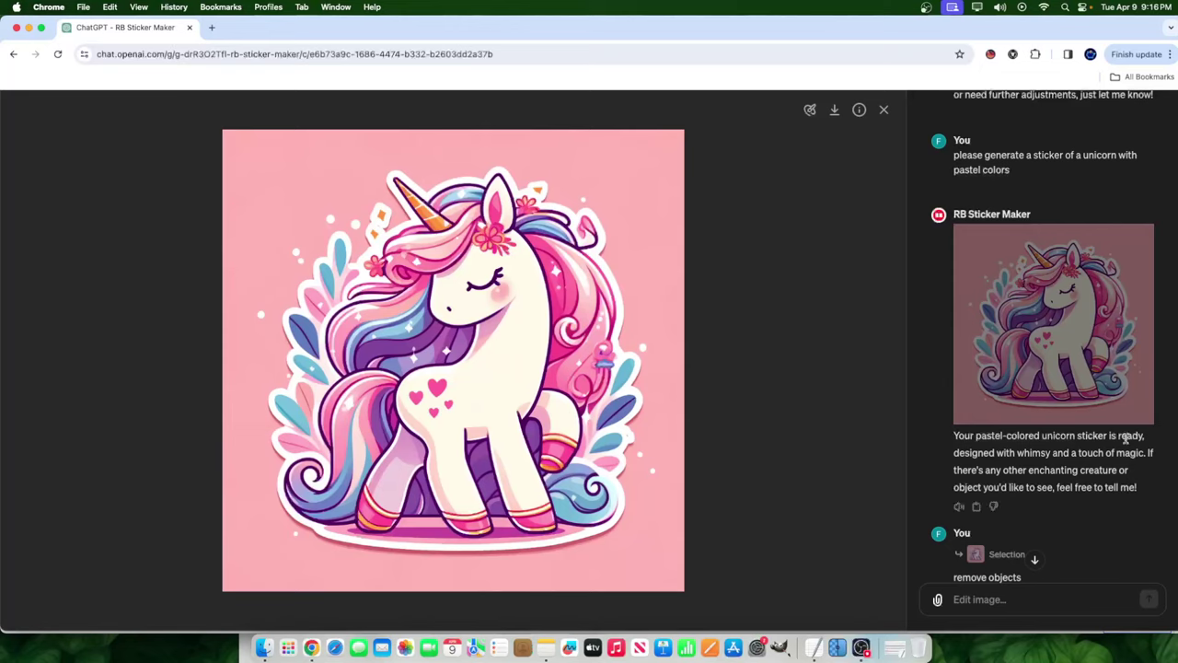
scroll(1126, 438, "down", 3)
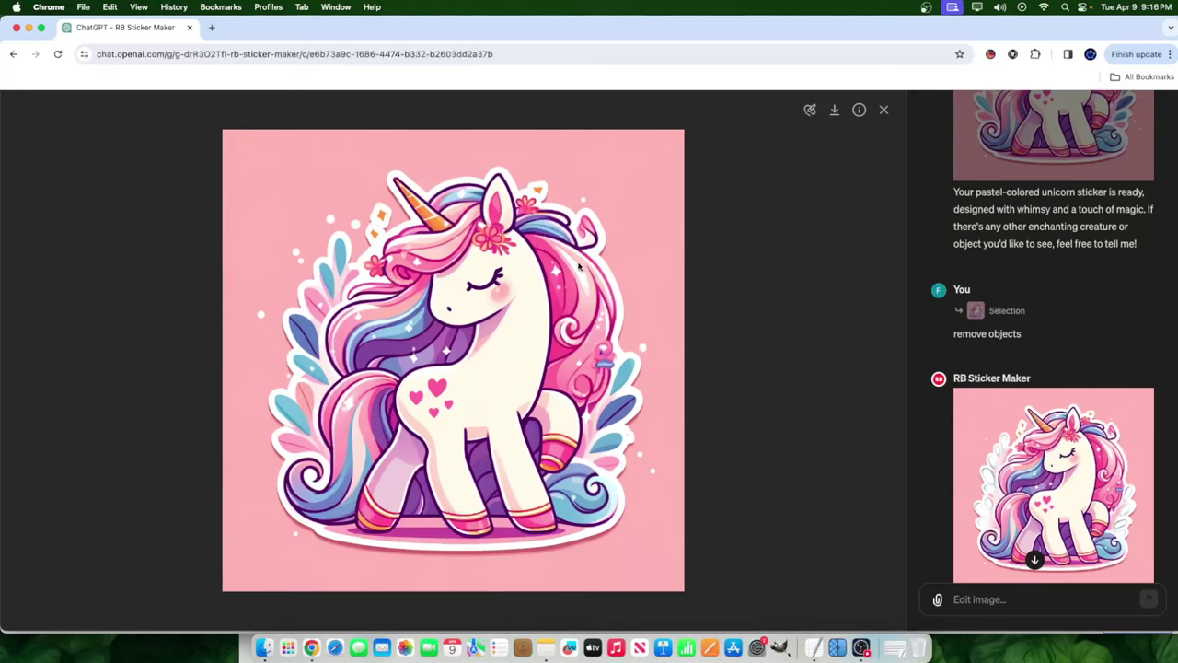
Mark the horn with a smaller brush and send 'change the look of the horn on the unicorn'.
left_click(810, 109)
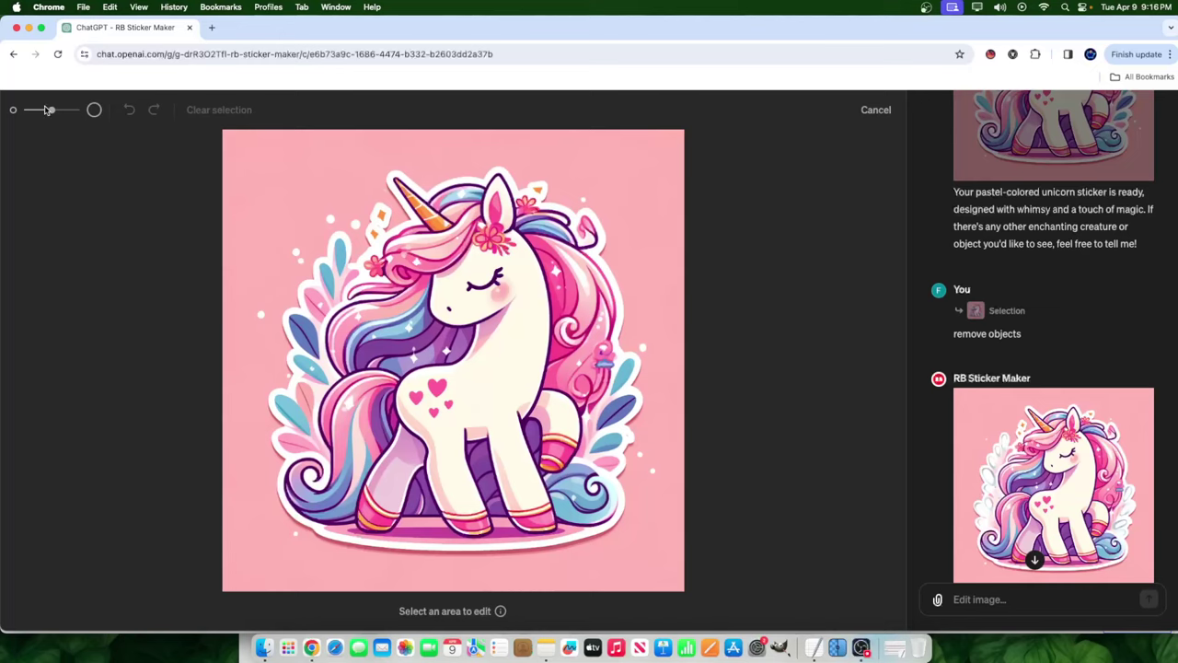
left_click_drag(50, 111, 27, 110)
mouse_move(429, 214)
left_mouse_down()
mouse_move(396, 181)
mouse_move(445, 225)
mouse_move(375, 159)
mouse_move(391, 172)
left_mouse_up()
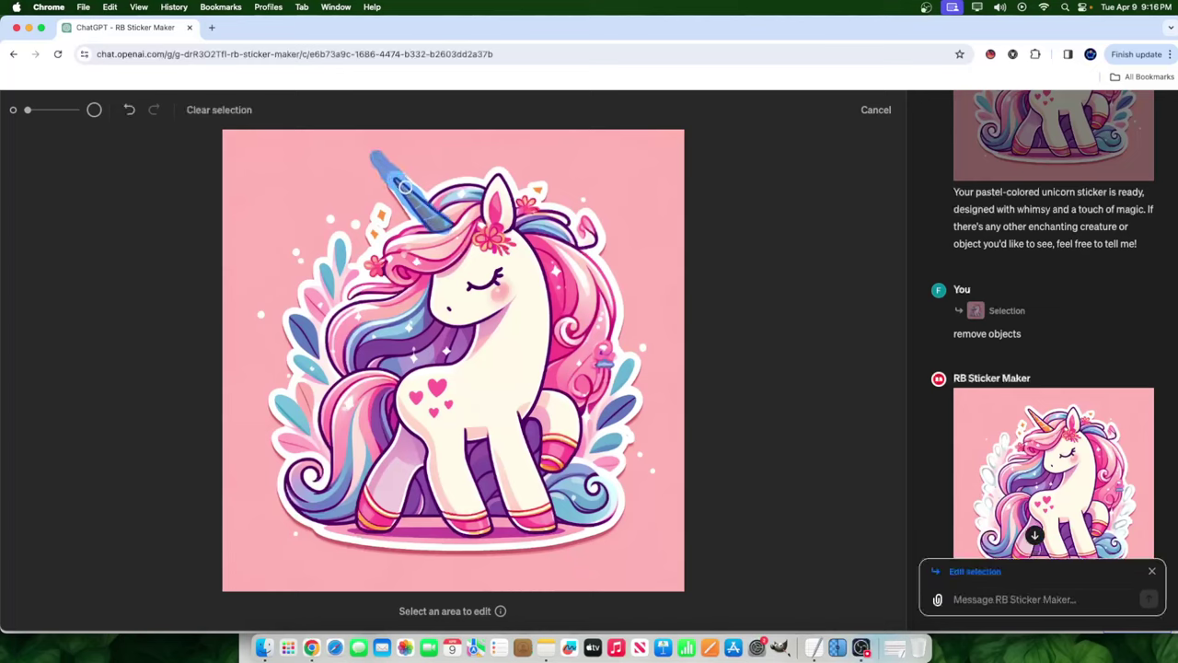
left_click(1012, 597)
type("change the l")
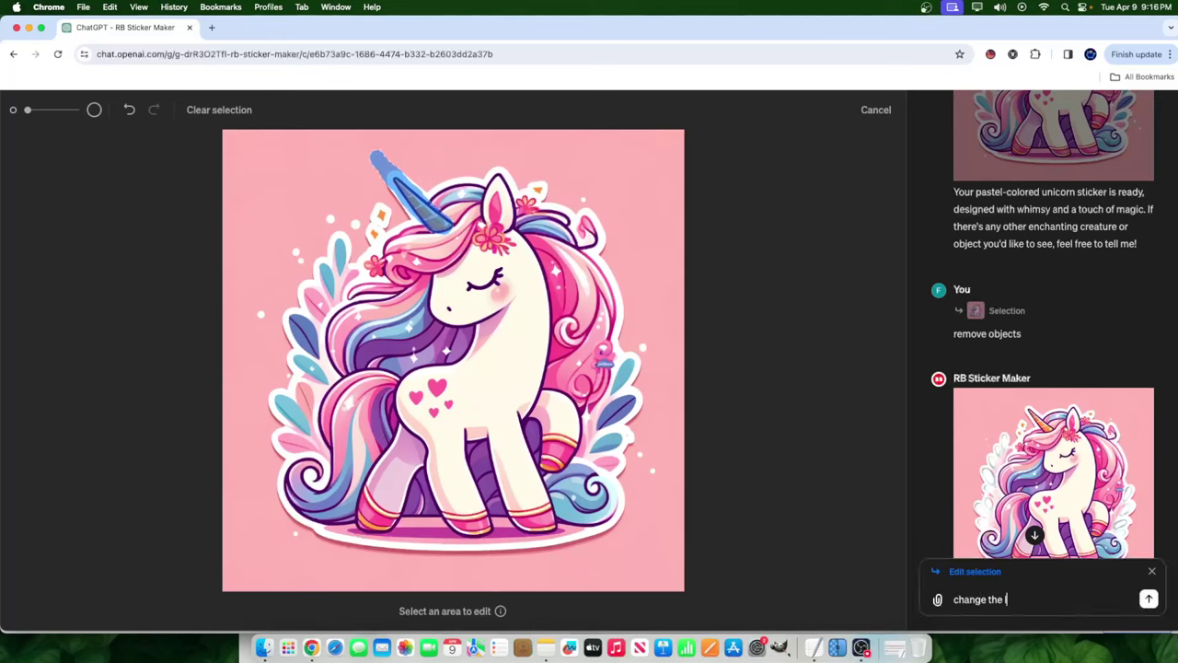
type("ook of the horn on the unico")
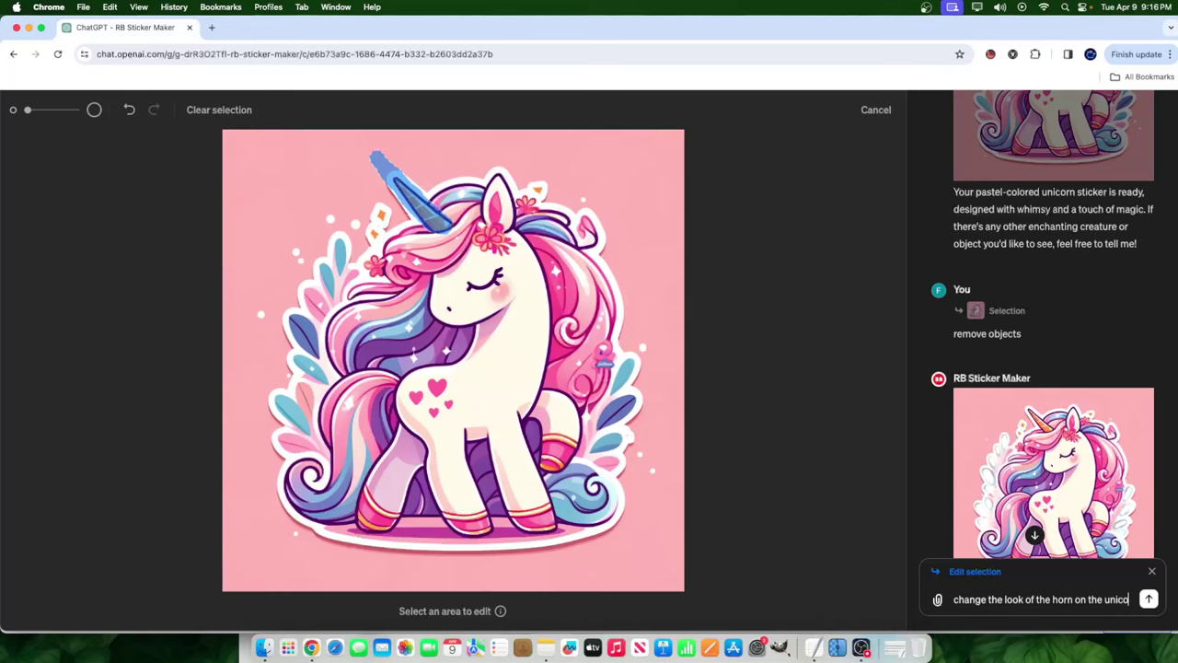
type("rn")
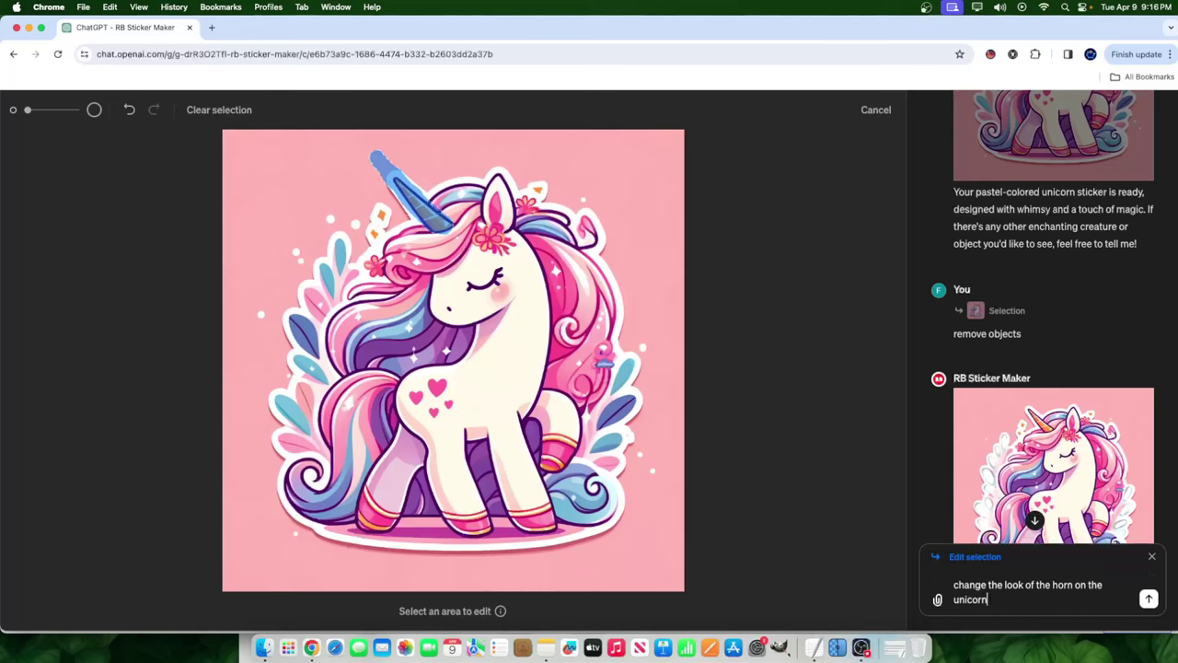
left_click(1155, 602)
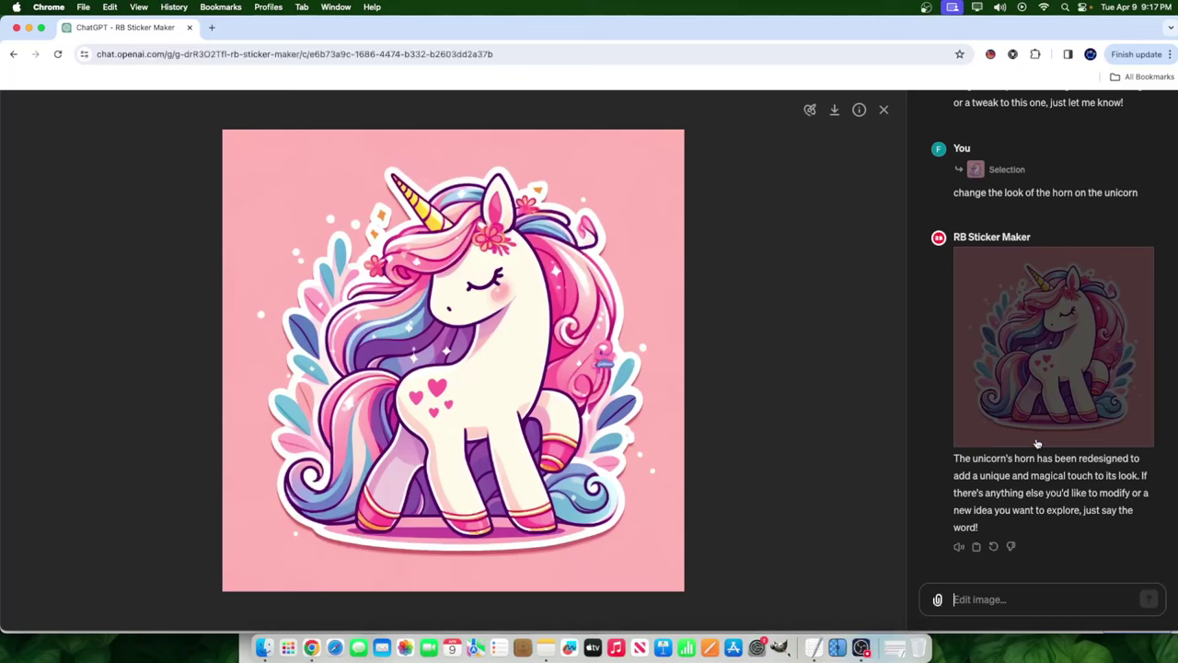
Compare the simplified unicorn with the golden-horn version, ending on the golden-horn sticker full size.
scroll(1036, 443, "up", 5)
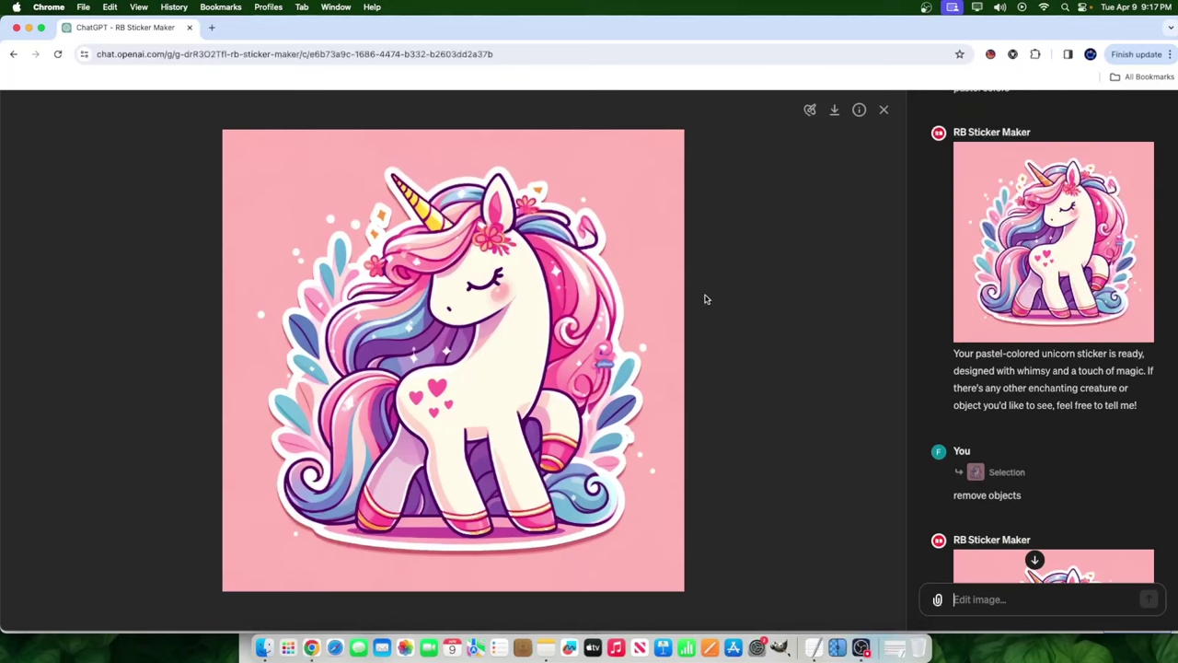
scroll(1109, 430, "down", 4)
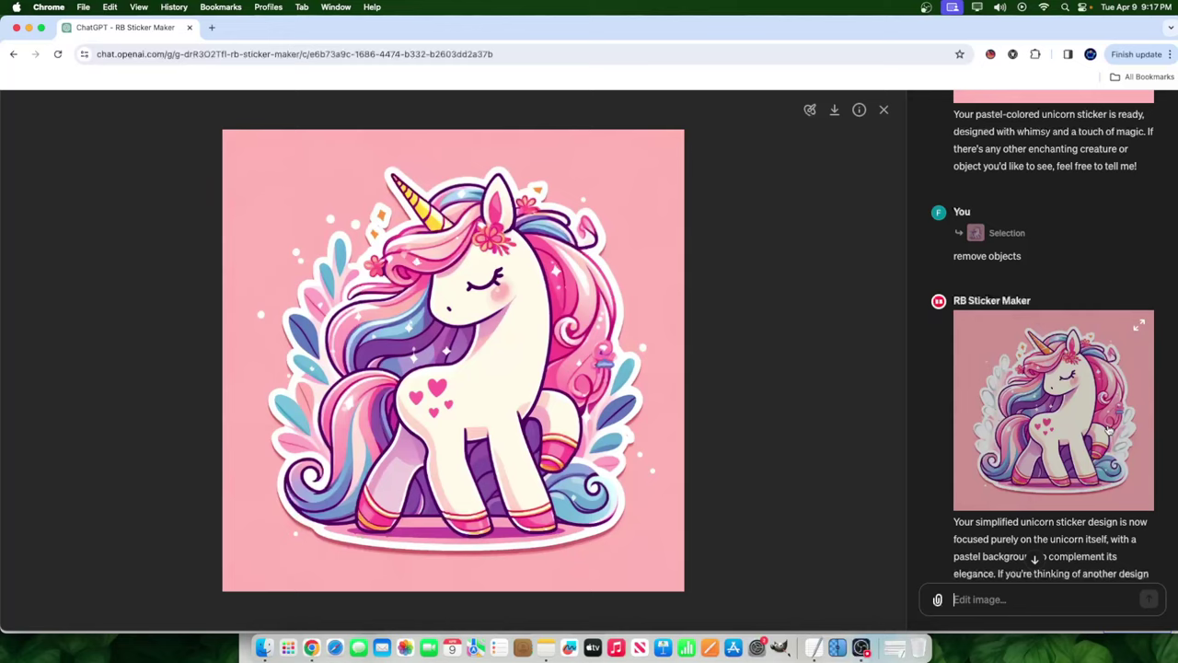
scroll(1109, 430, "down", 5)
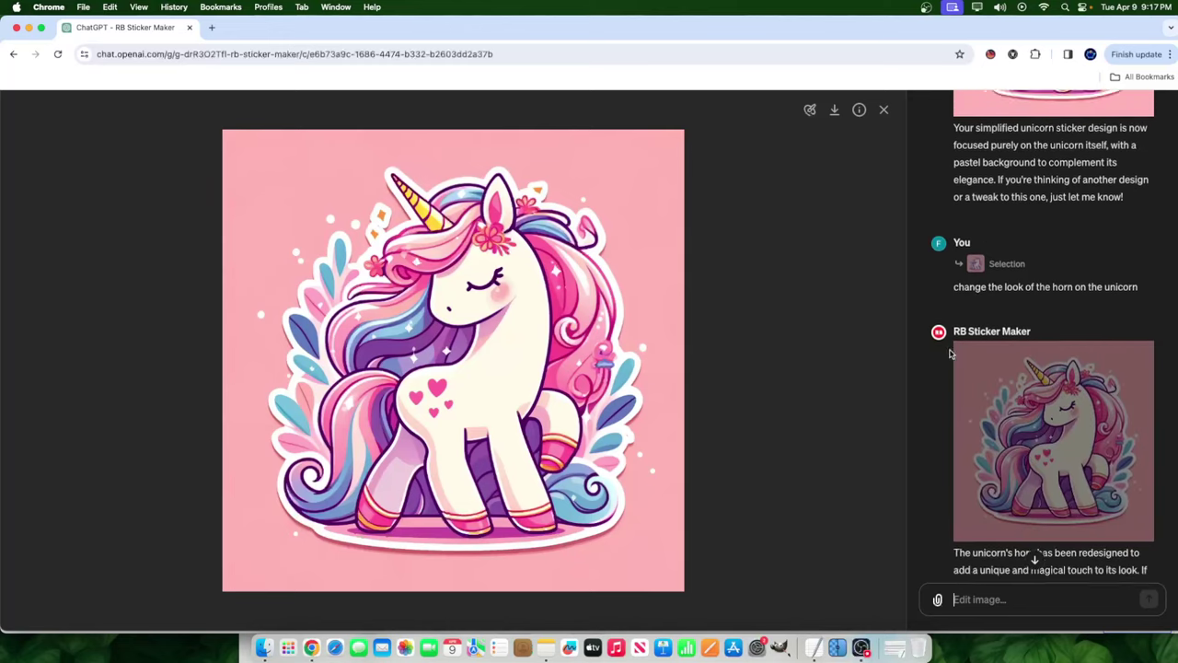
scroll(1013, 369, "up", 4)
left_click(1059, 368)
scroll(1064, 363, "down", 5)
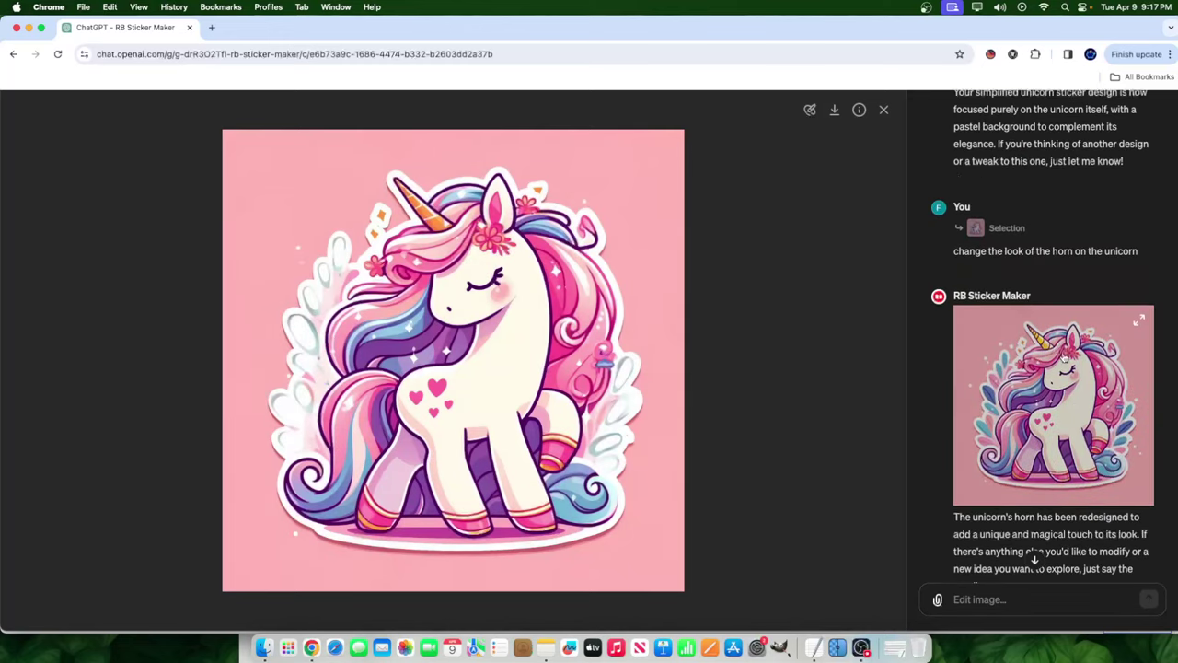
scroll(1035, 559, "down", 1)
left_click(1054, 350)
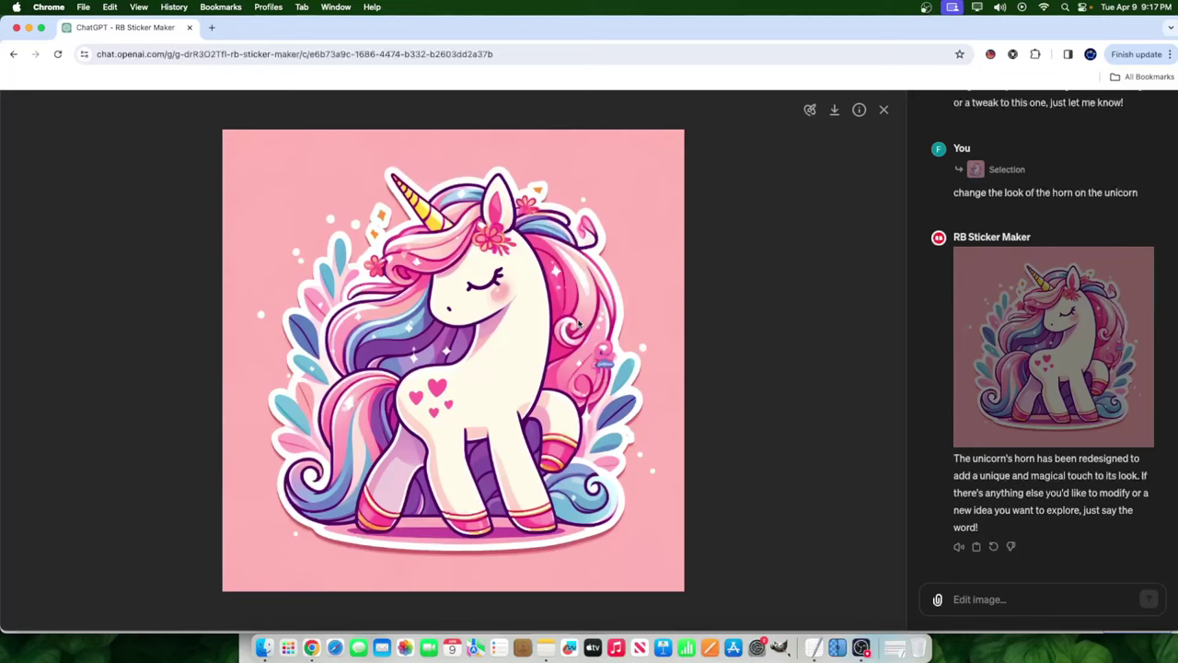
Mark the horn and forelock, then send 'put a saint patricks day hat on top of the unicorns head'.
left_click(810, 109)
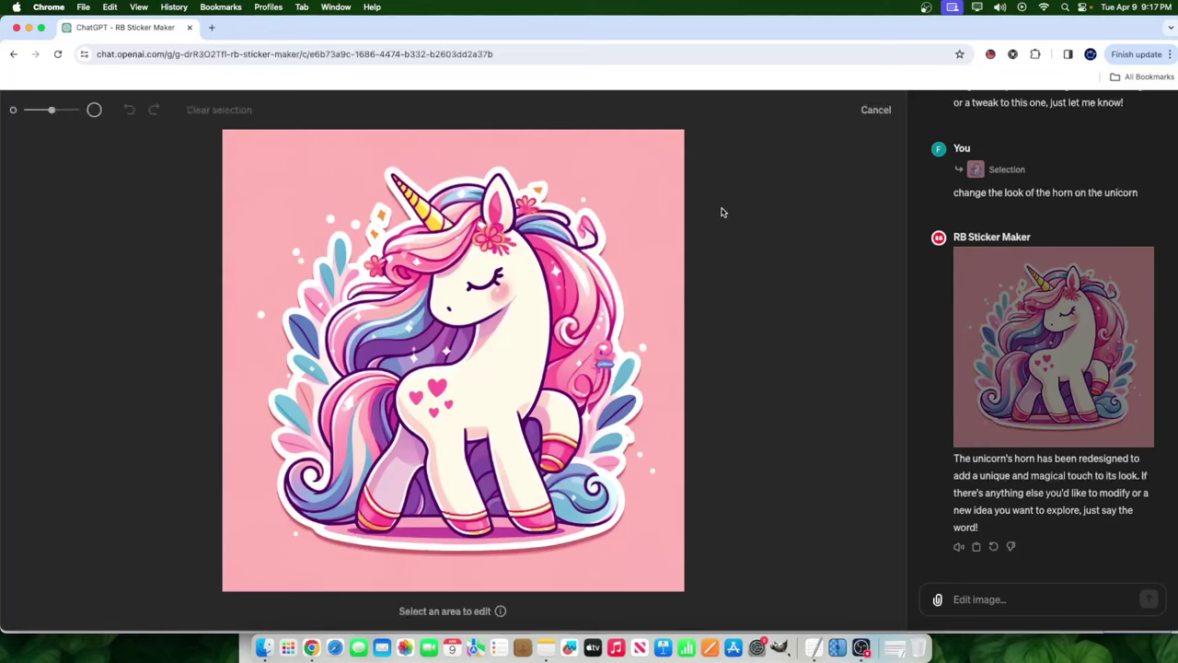
left_click_drag(52, 110, 28, 112)
mouse_move(449, 222)
left_mouse_down()
mouse_move(514, 184)
mouse_move(374, 238)
mouse_move(362, 240)
mouse_move(354, 221)
mouse_move(511, 169)
mouse_move(506, 183)
mouse_move(485, 175)
mouse_move(369, 228)
mouse_move(436, 216)
mouse_move(382, 215)
mouse_move(366, 155)
mouse_move(406, 138)
mouse_move(454, 148)
mouse_move(472, 184)
mouse_move(424, 154)
mouse_move(379, 159)
mouse_move(404, 149)
mouse_move(443, 156)
left_mouse_up()
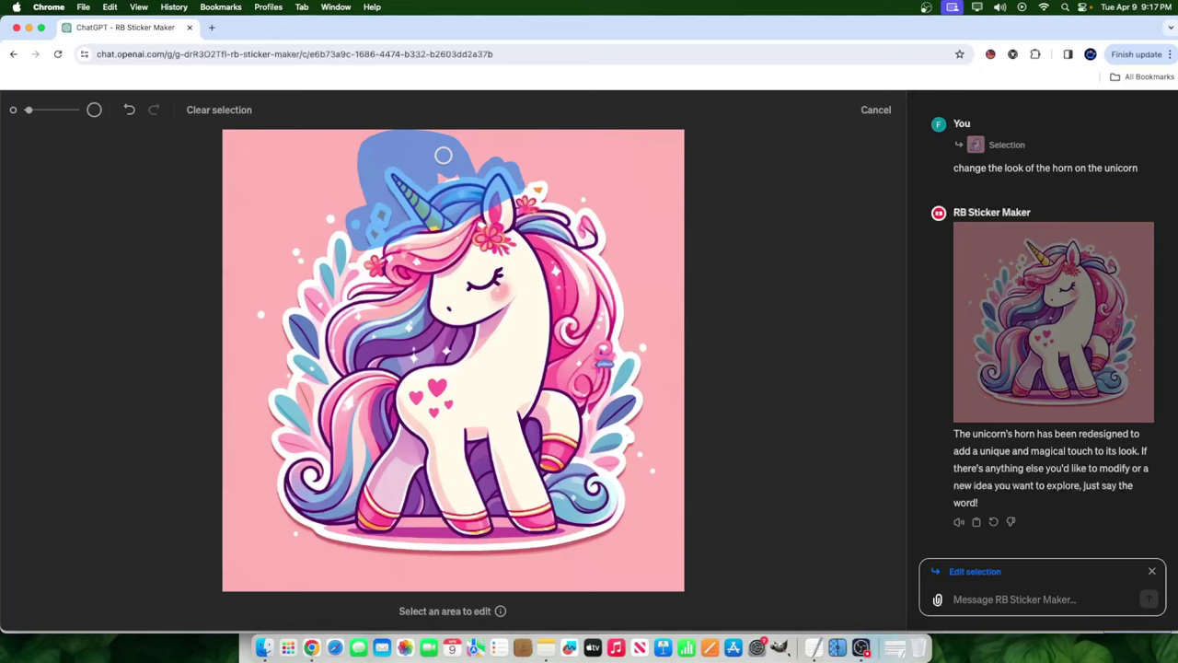
left_click(1010, 595)
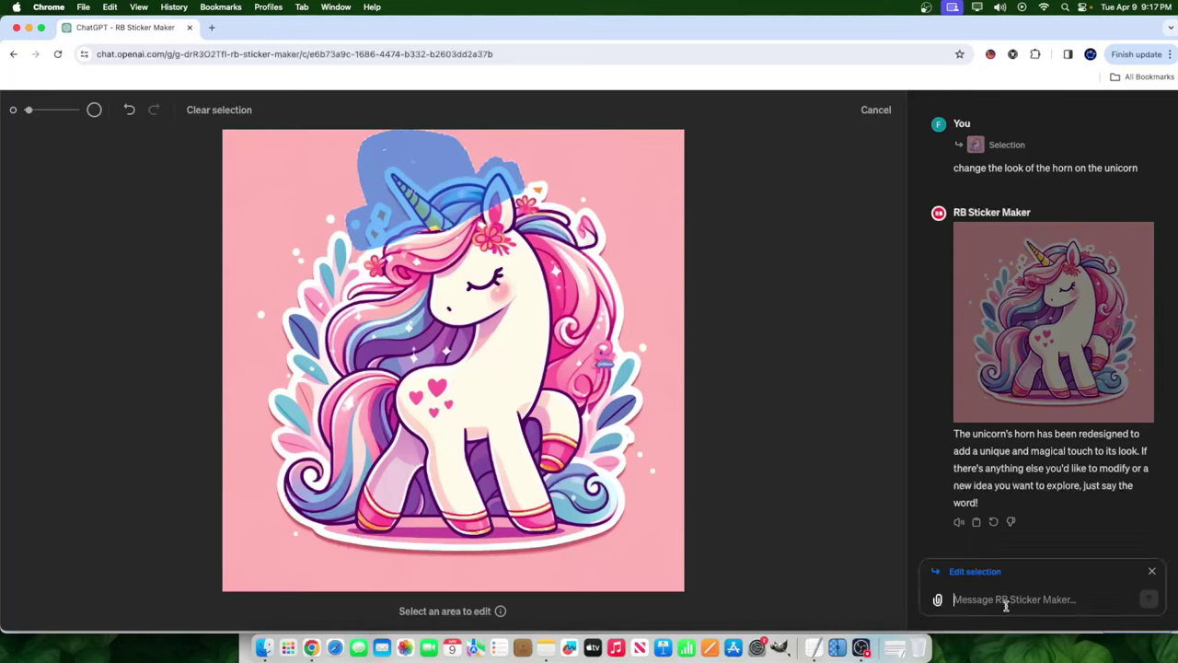
type("put a")
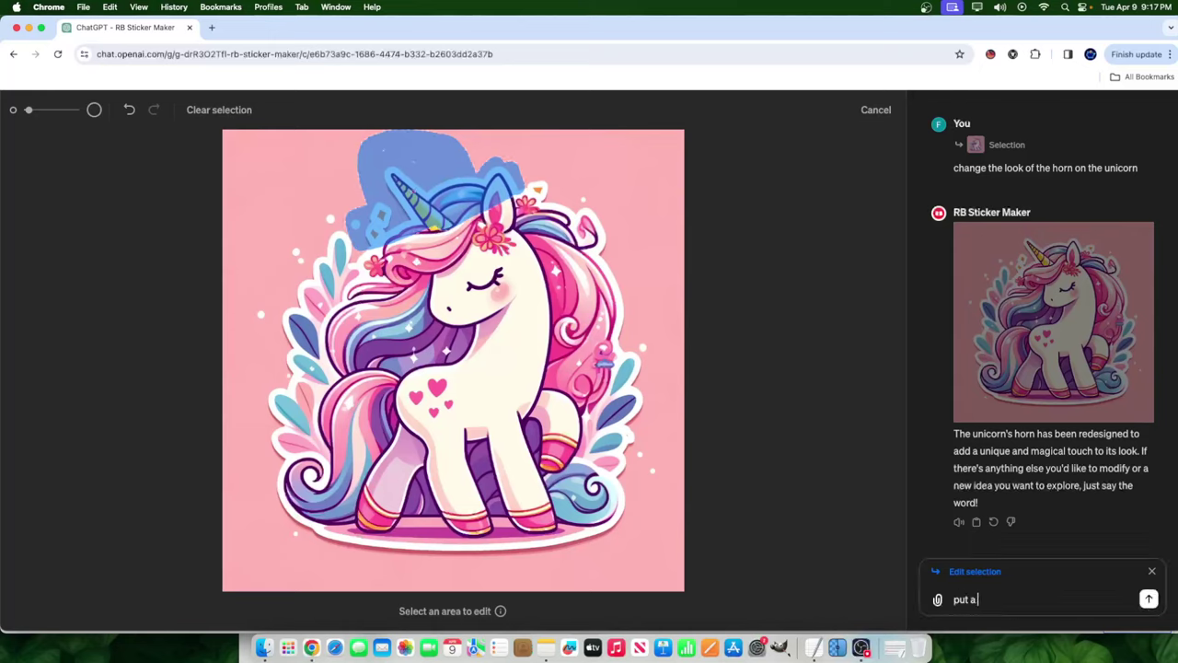
type(" saint patricks day hat on t")
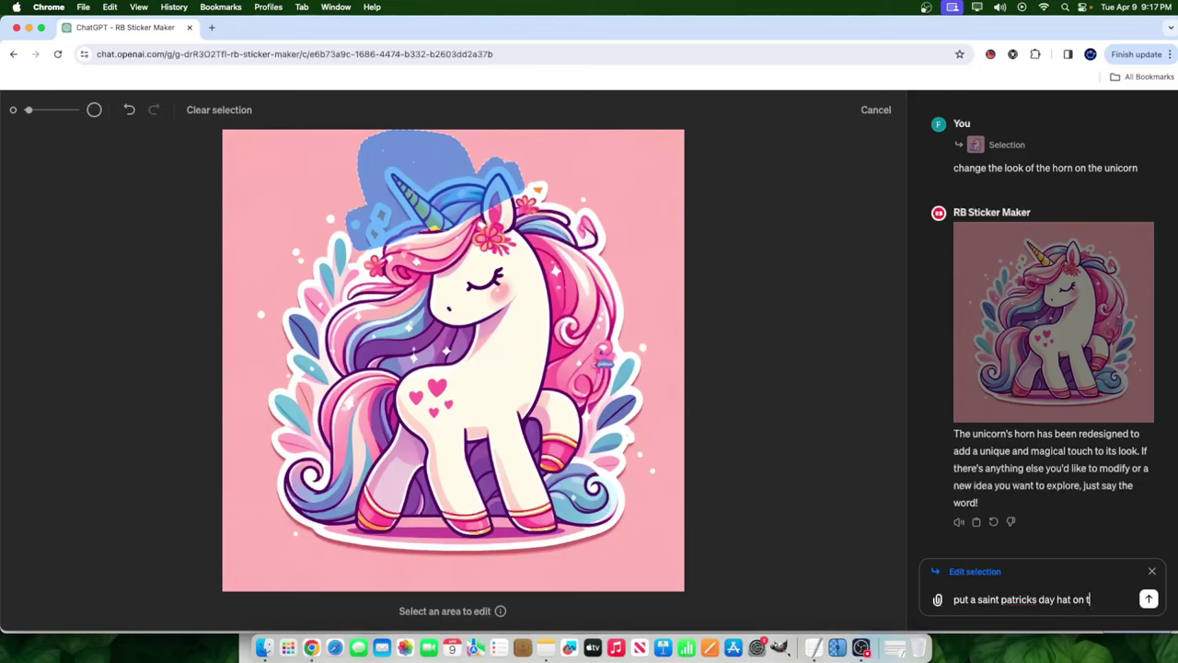
type("op of the unicorns head")
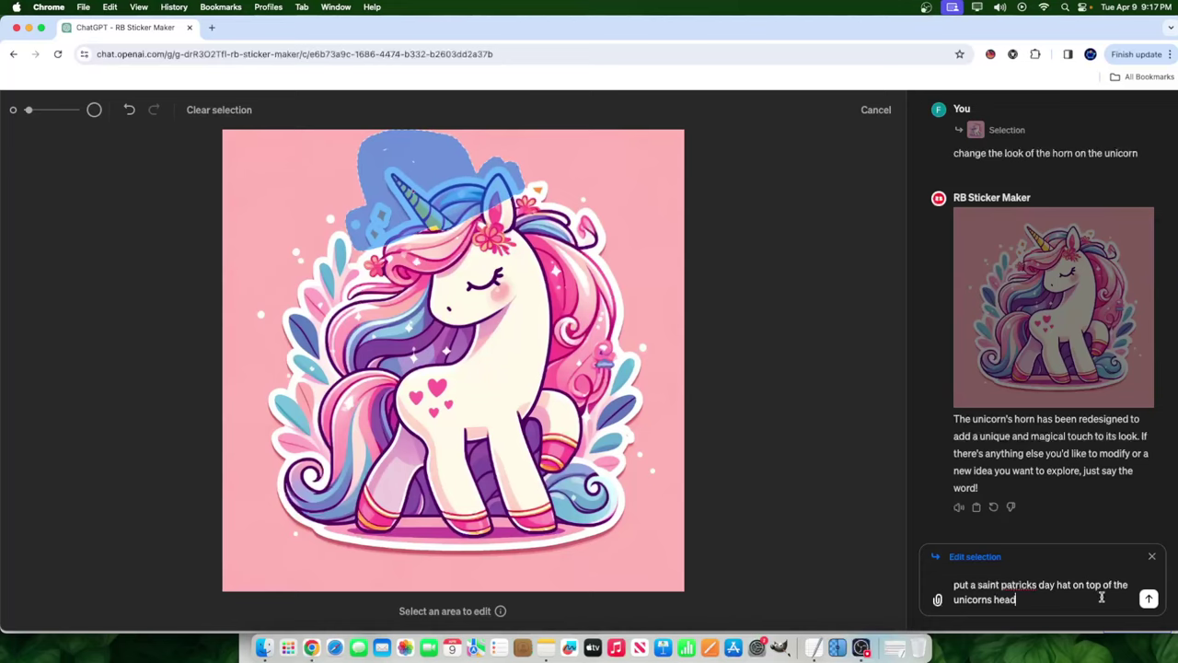
double_click(1022, 586)
right_click(1021, 586)
left_click(1132, 599)
left_click(1147, 599)
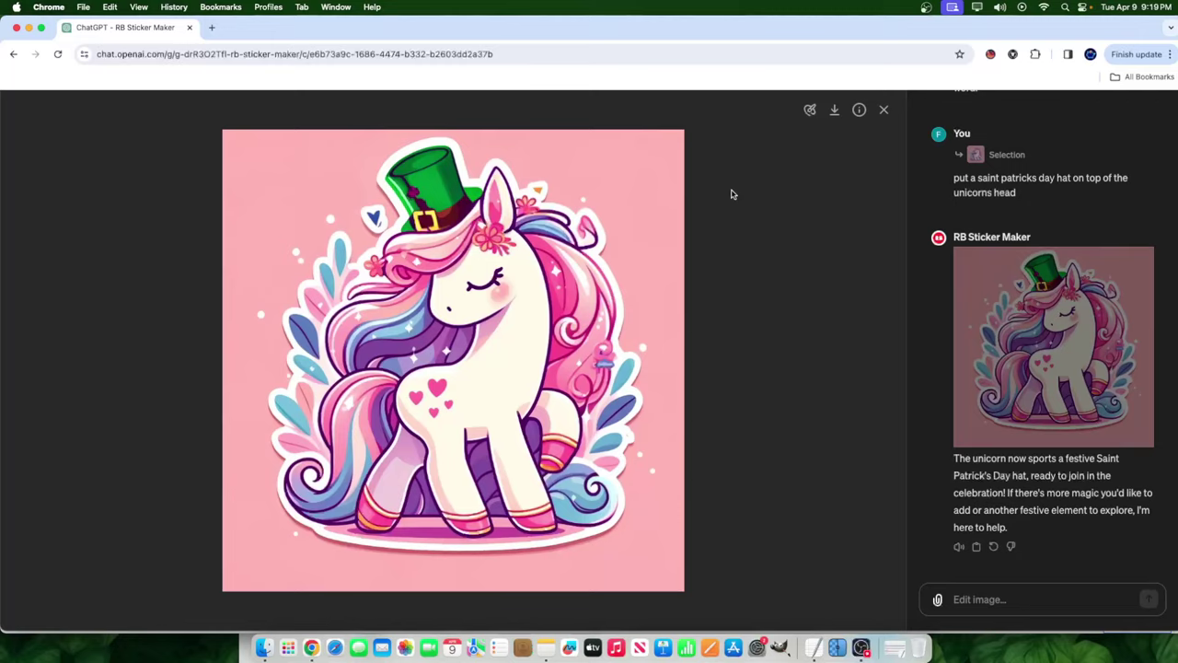
Scroll back through the chat to view the golden-horn and original leafy unicorn images full size.
scroll(963, 231, "up", 10)
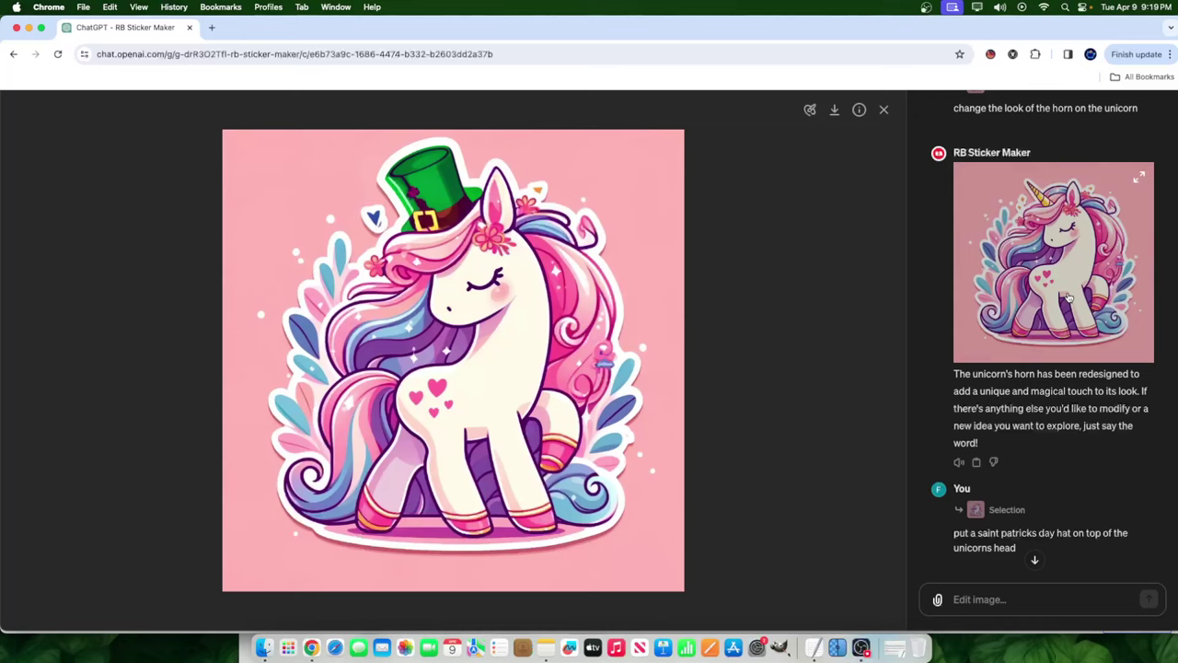
left_click(1077, 348)
scroll(1026, 229, "up", 5)
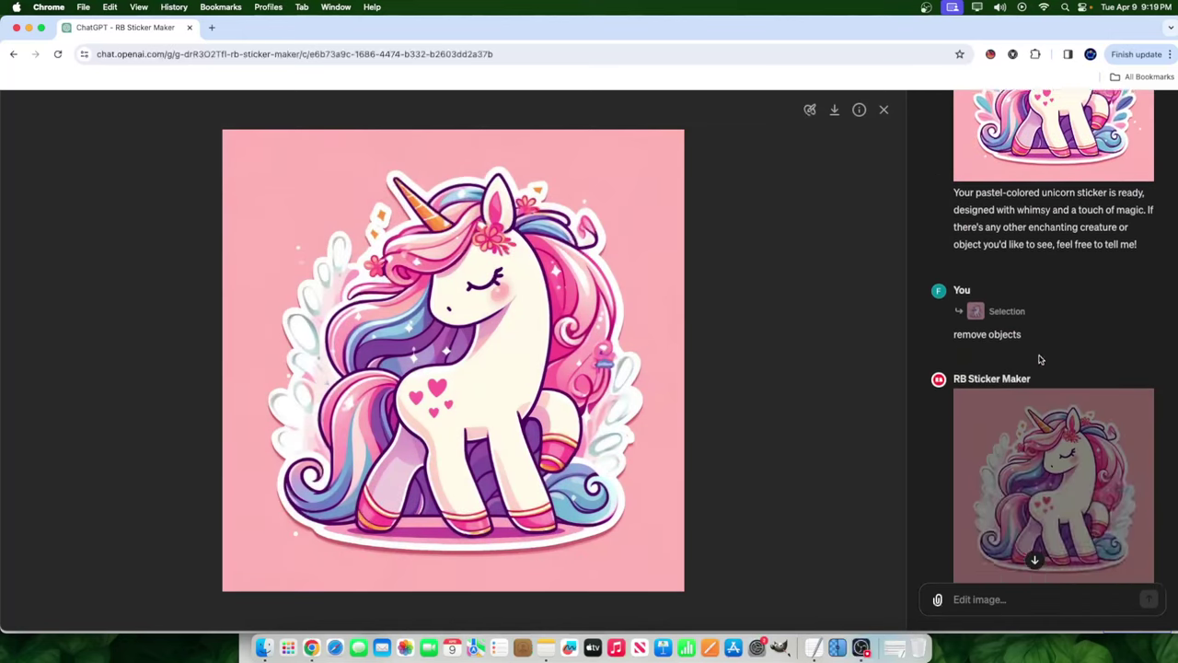
scroll(1041, 359, "up", 4)
left_click(1049, 267)
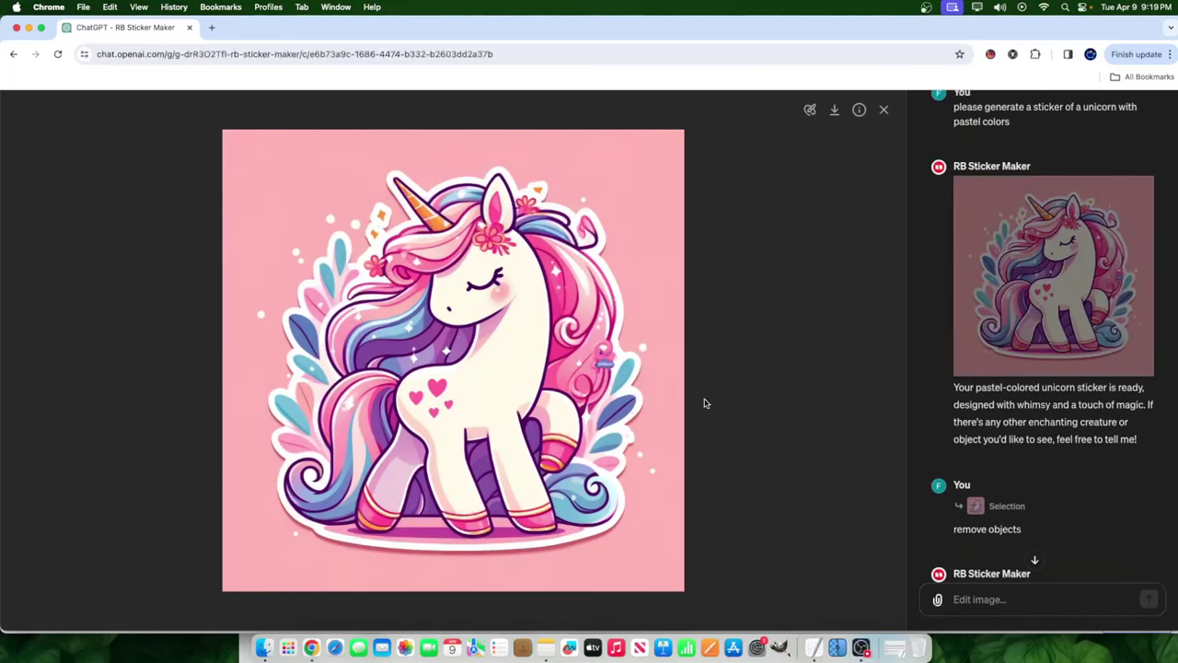
Enlarge the hat unicorn version, then close the full-size image viewer.
scroll(1044, 461, "down", 3)
scroll(1046, 517, "down", 5)
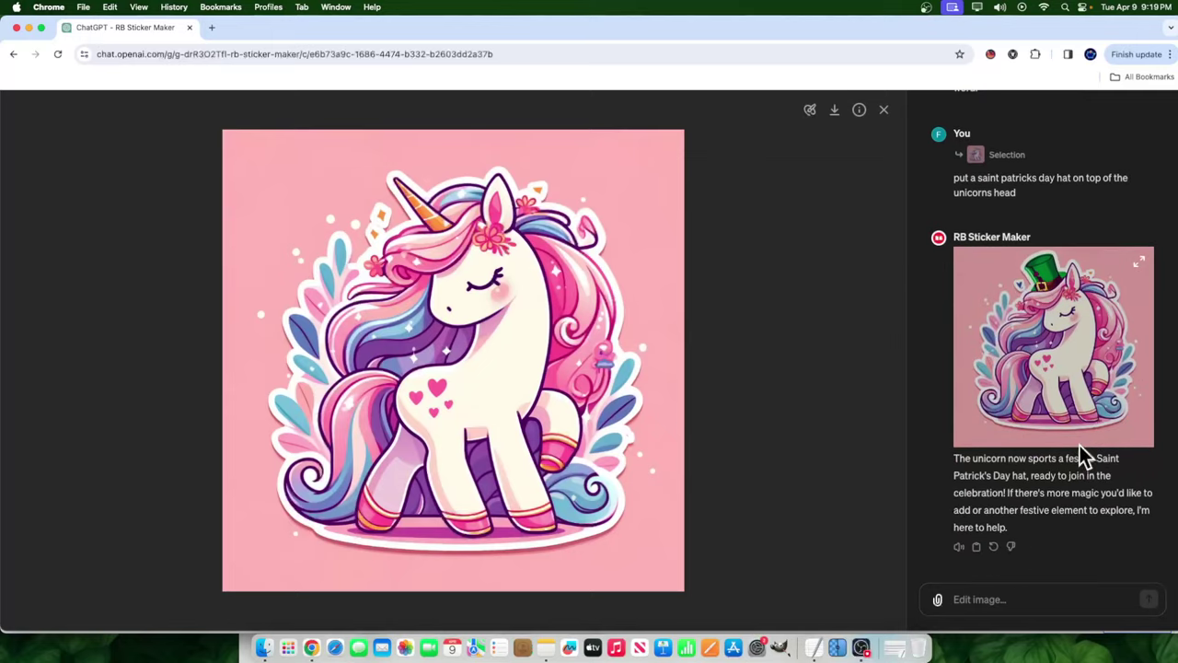
left_click(1058, 390)
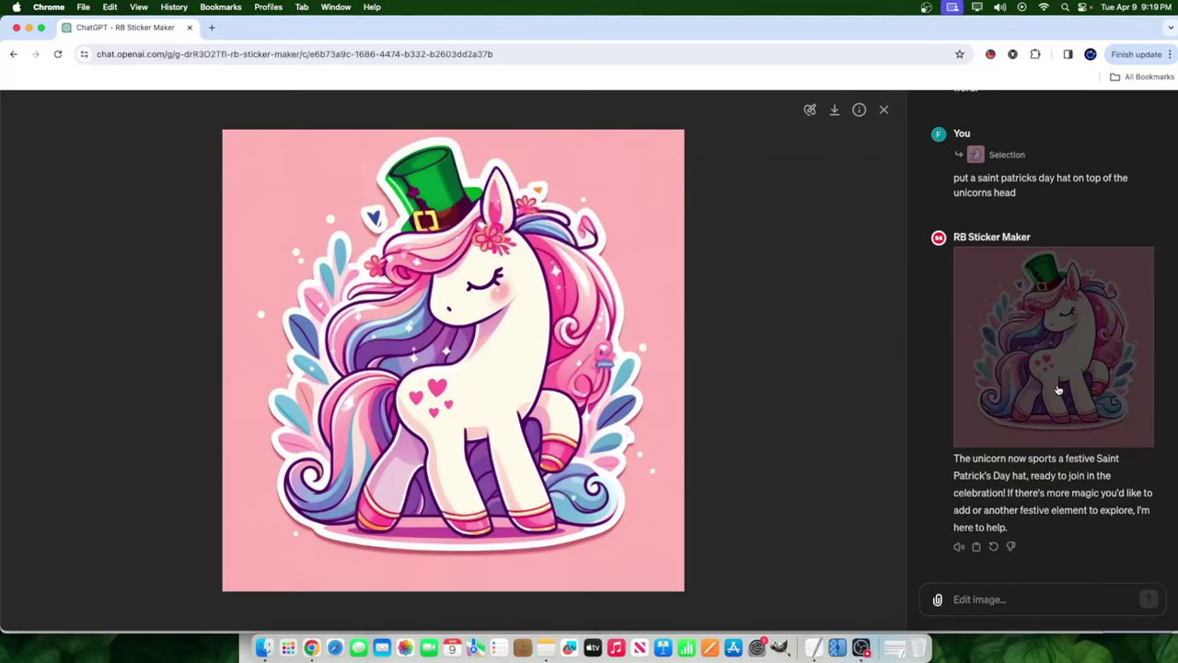
left_click(884, 110)
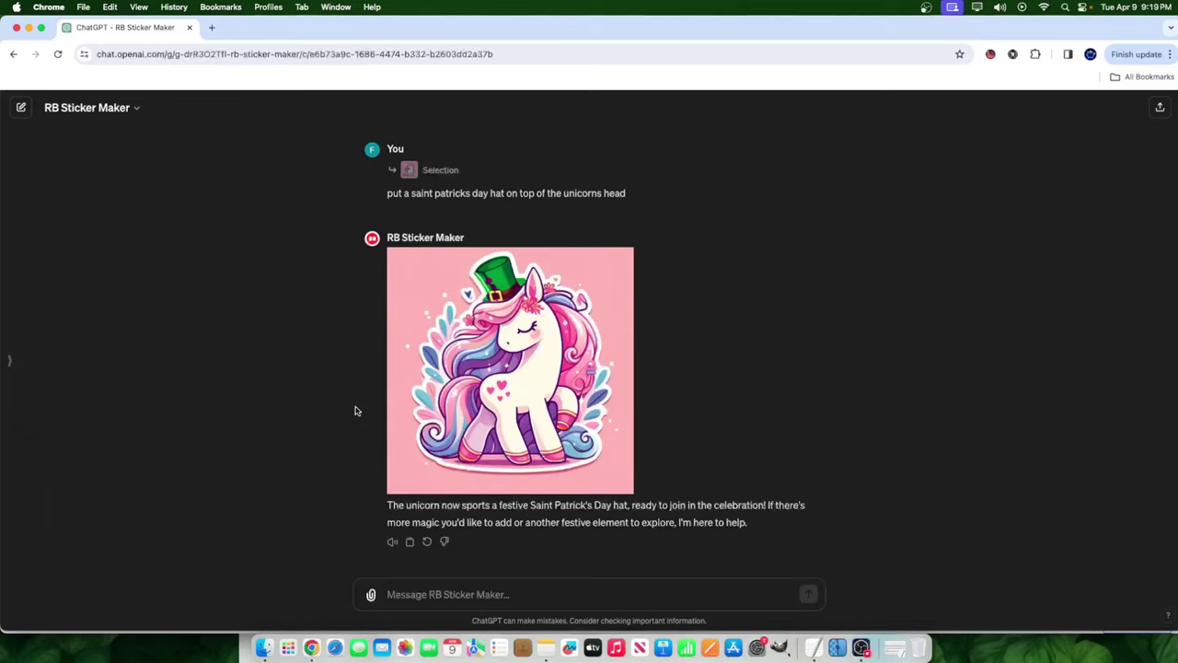
View the finished green-hat unicorn sticker full size, then close the viewer.
mouse_move(422, 445)
left_click(536, 349)
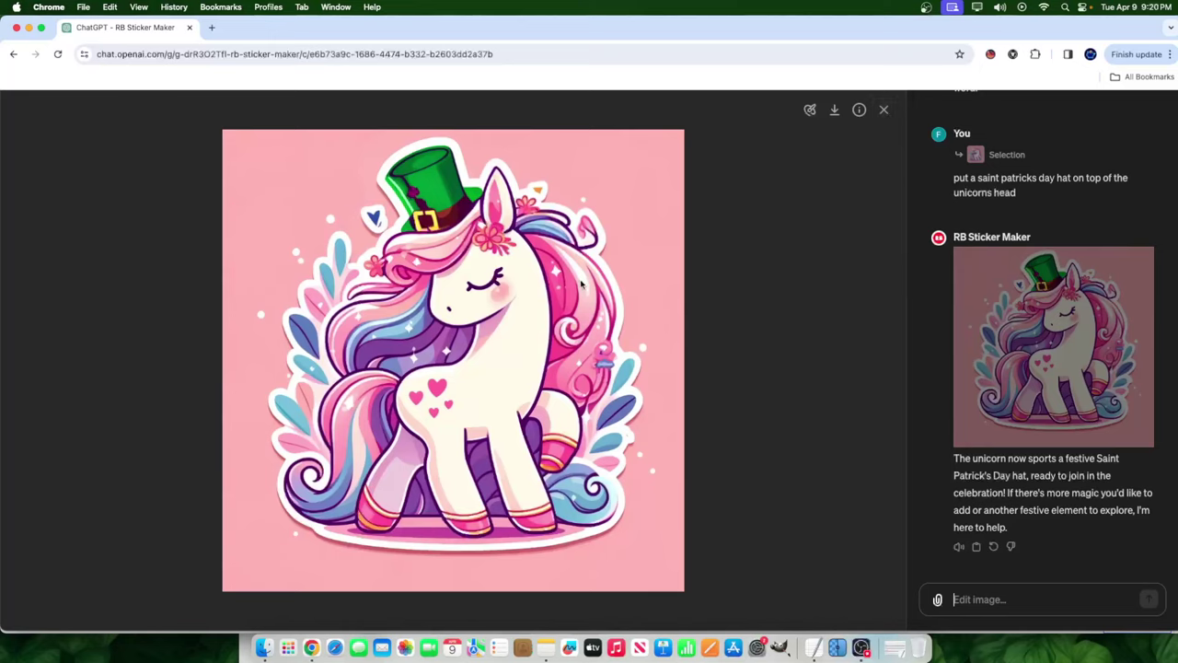
left_click(883, 109)
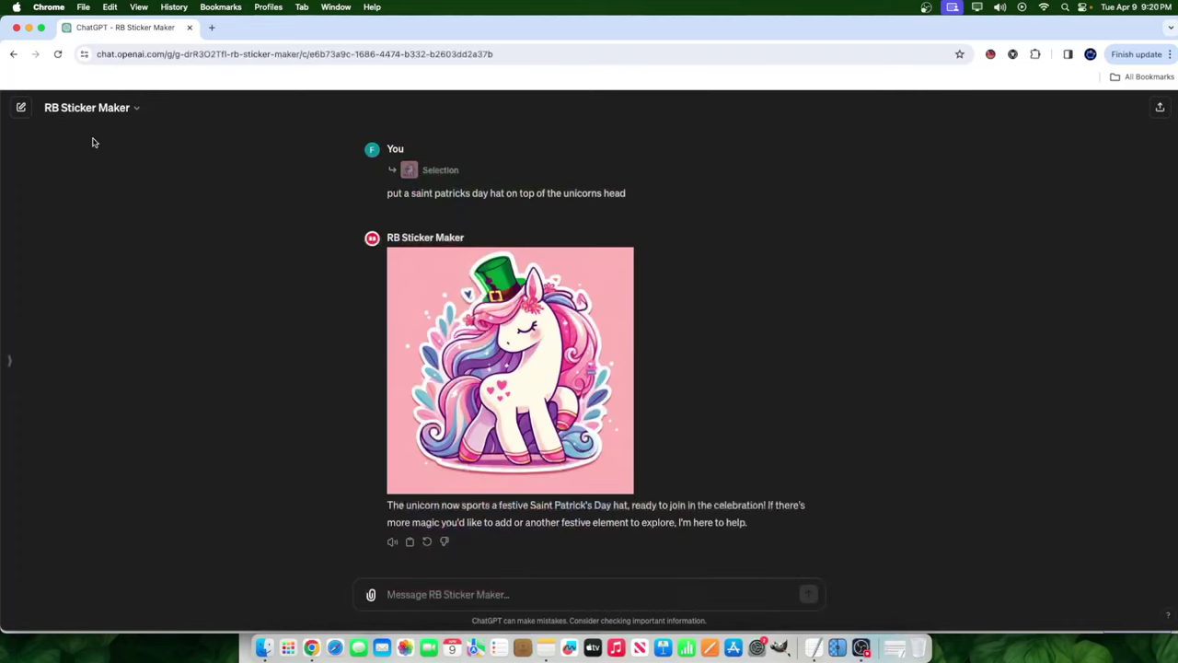
Bring the OBS window to the front from the Dock.
mouse_move(393, 313)
mouse_move(429, 269)
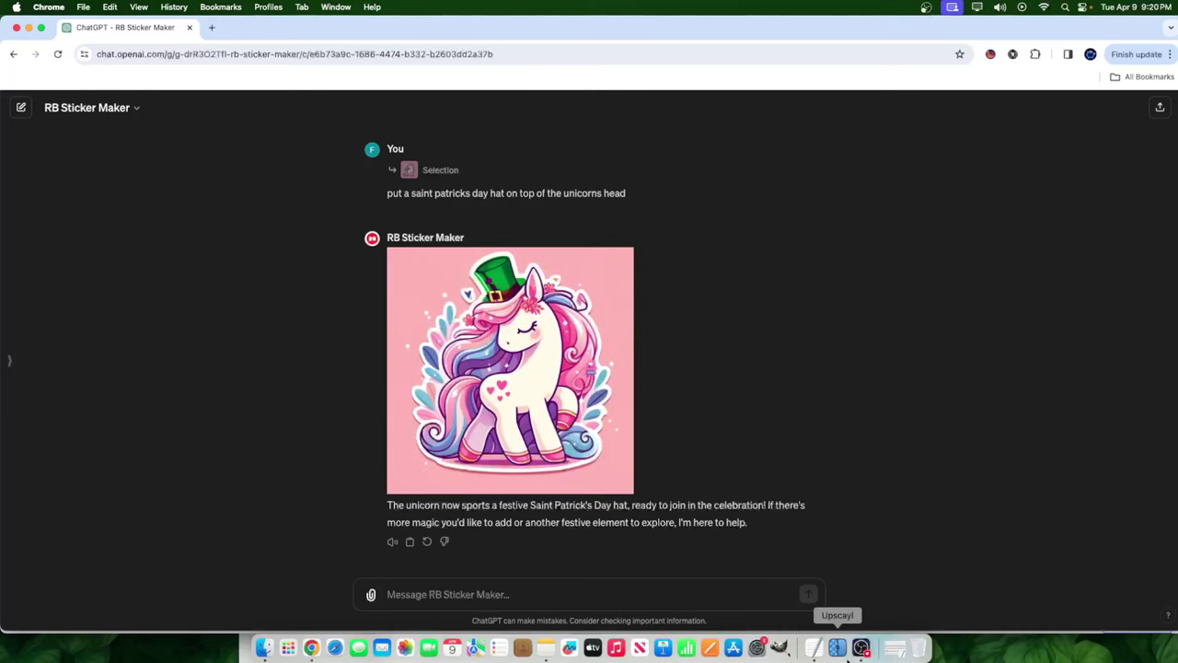
left_click(860, 649)
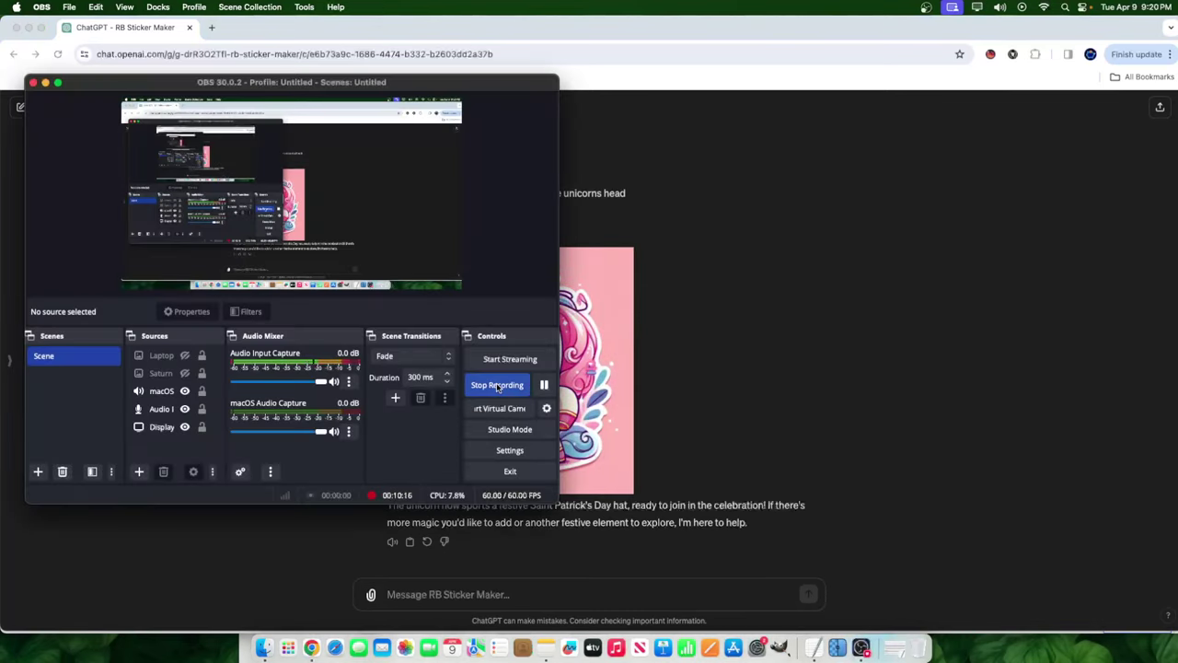